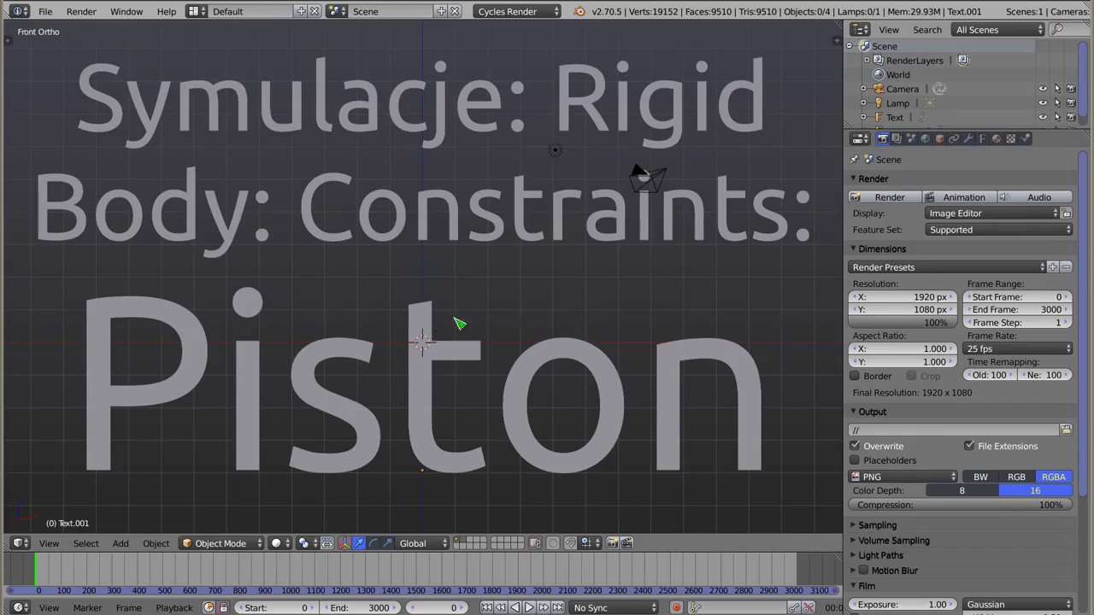
Step: Select the Piston title text object
right_click(423, 327)
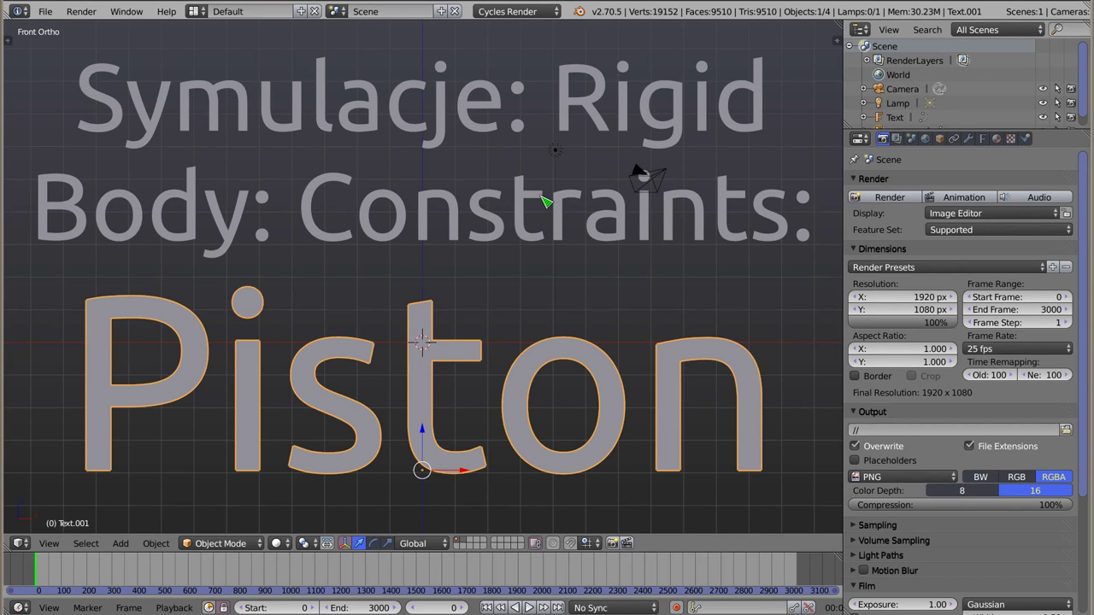
Step: Delete the Piston title text objects, leaving the camera and lamp
key("x")
left_click(523, 222)
right_click(524, 237)
key("Delete")
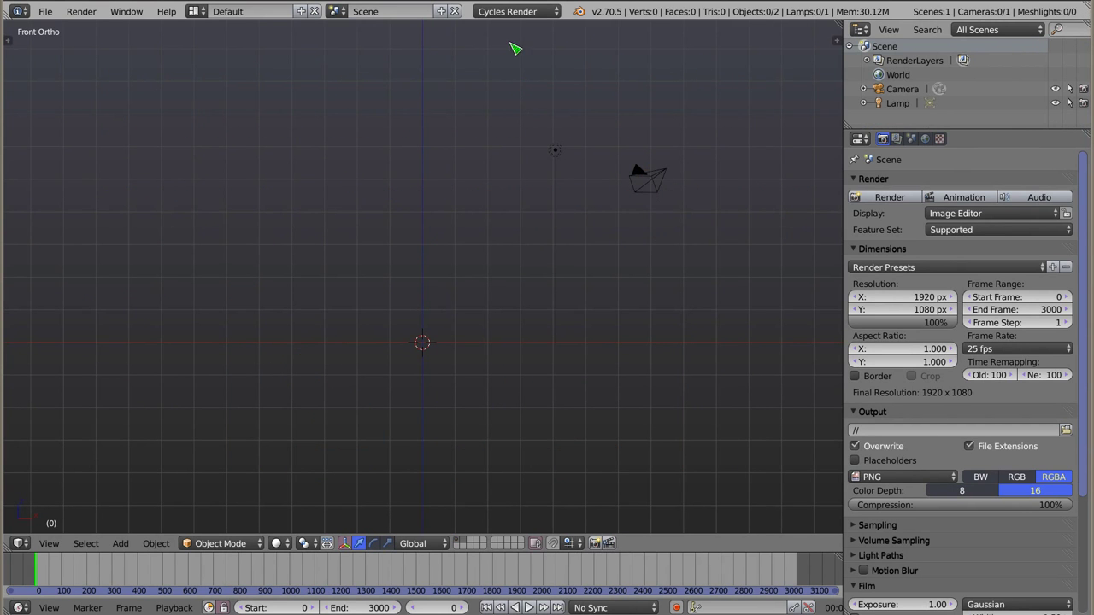
left_click(519, 12)
Step: Add two cubes at the origin
key("shift+a")
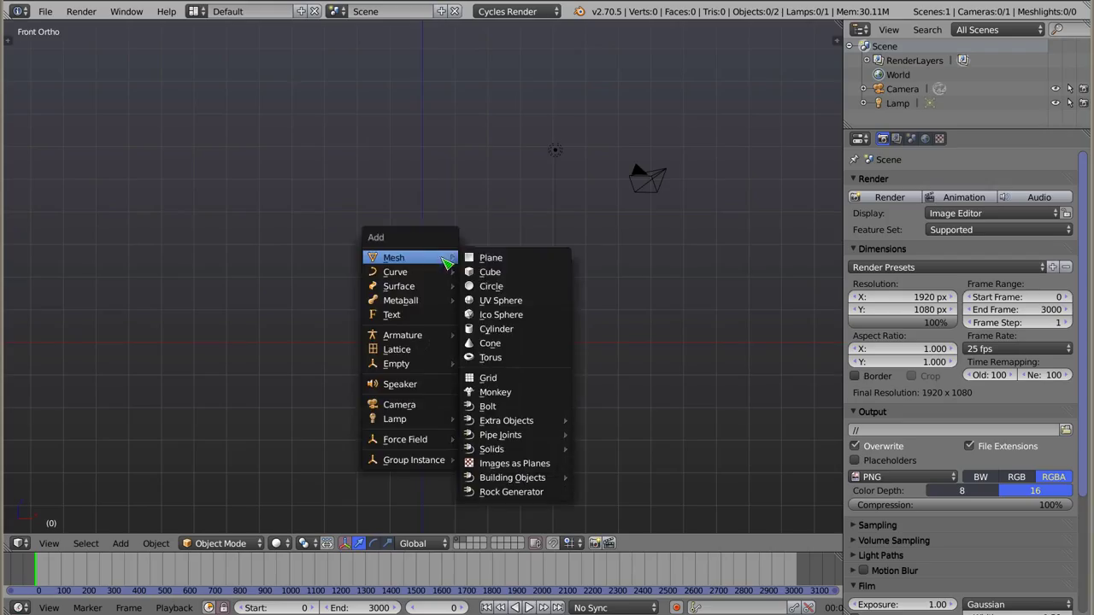
left_click(505, 274)
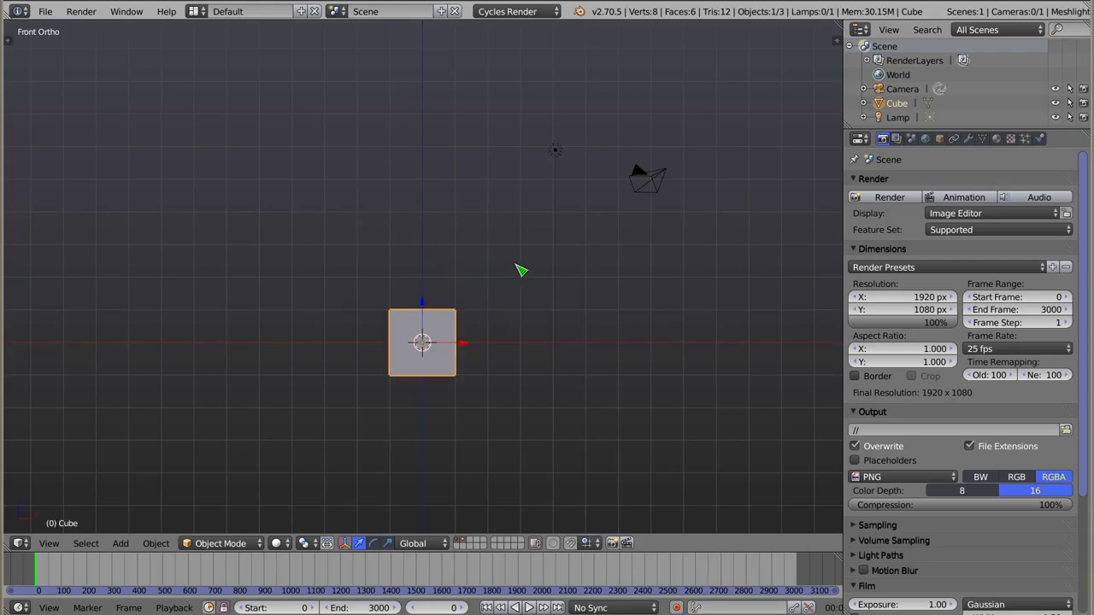
key("shift+a")
left_click(566, 280)
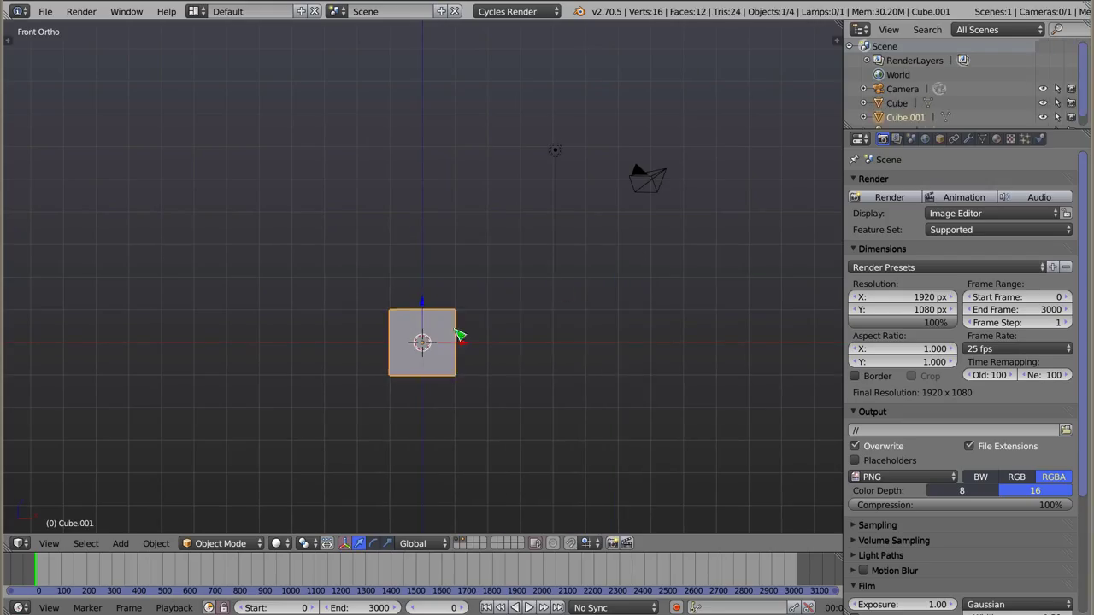
Step: Duplicate the cubes upward to stack them into a four-cube vertical column
key("shift+d")
left_click(443, 274)
left_click(447, 205)
key("shift+d")
left_click(447, 157)
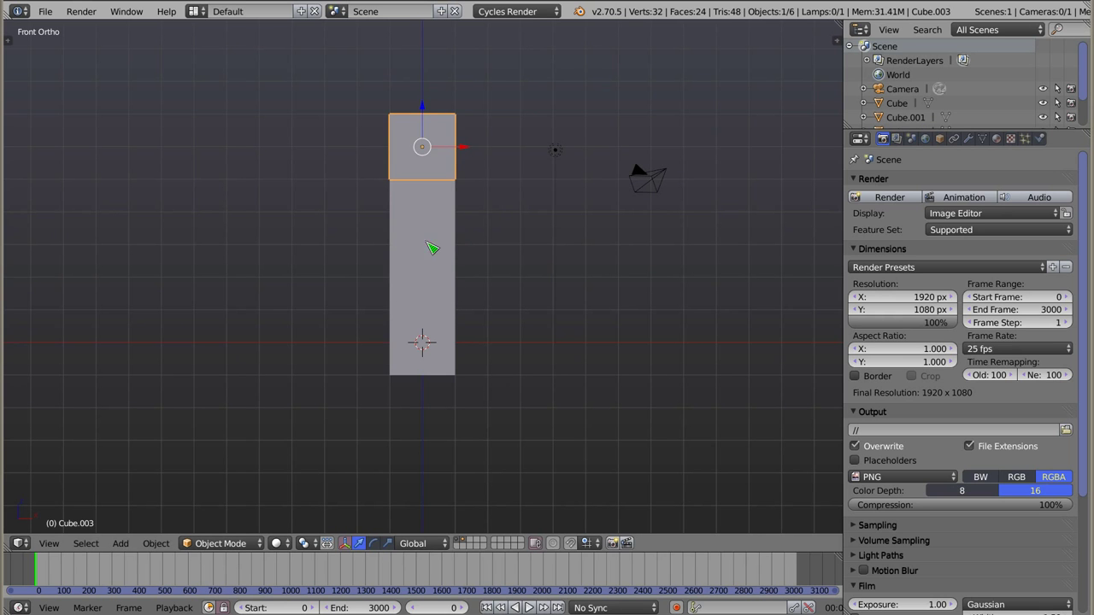
middle_click_drag(432, 248, 471, 237, "shift")
Step: Select the bottom cube and show the rigid body physics tools
right_click(472, 321)
key("t")
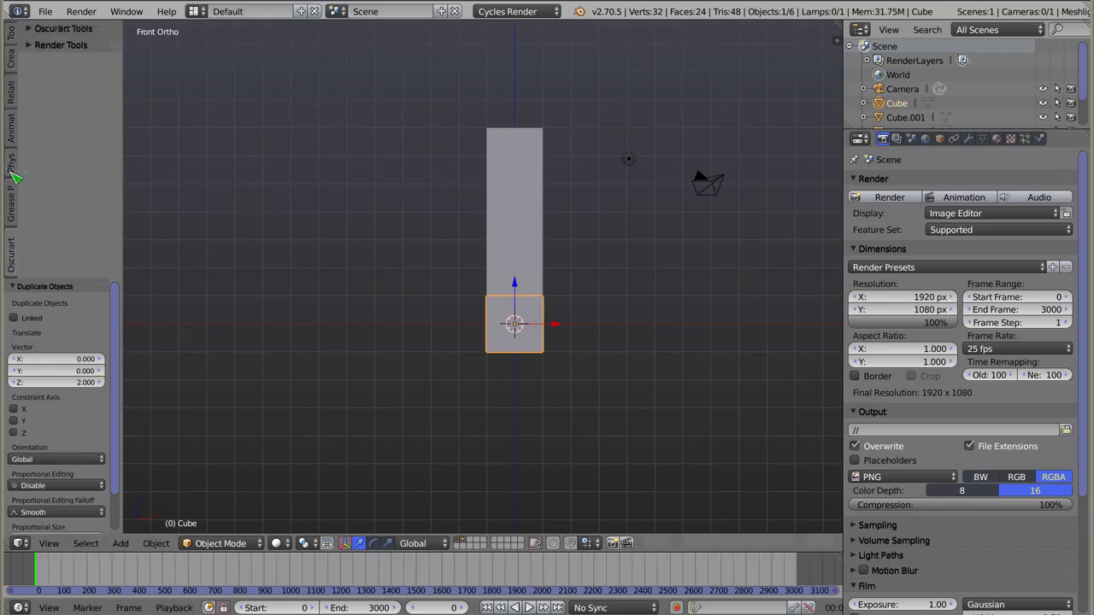
left_click(12, 171)
Step: Make the bottom cube a passive rigid body and the upper three cubes active
left_click(94, 63)
right_click(492, 267)
right_click(521, 213, "shift")
right_click(518, 164, "shift")
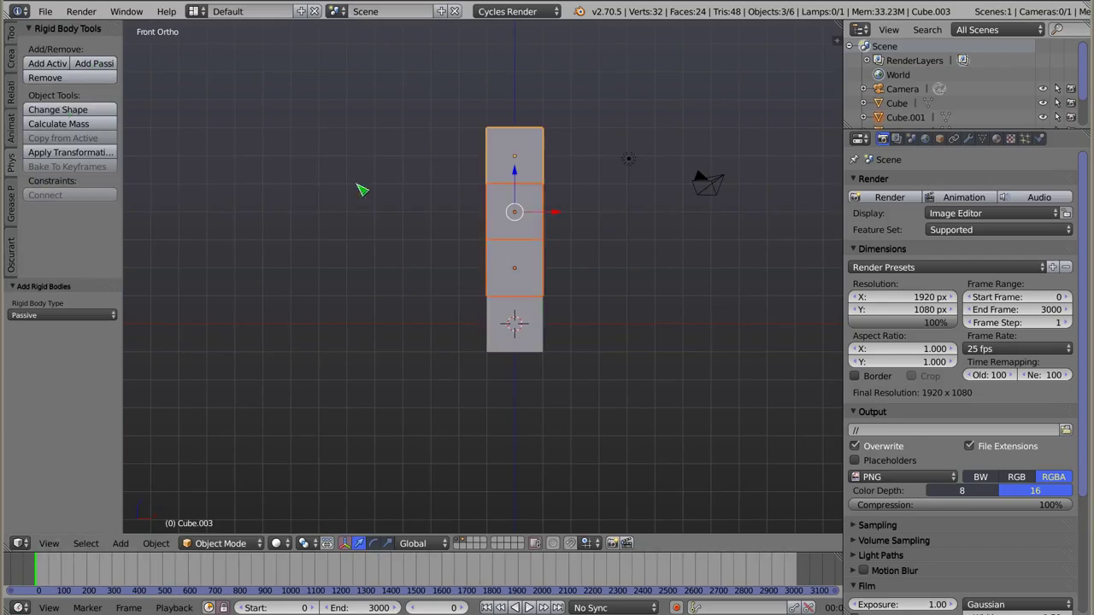
left_click(51, 65)
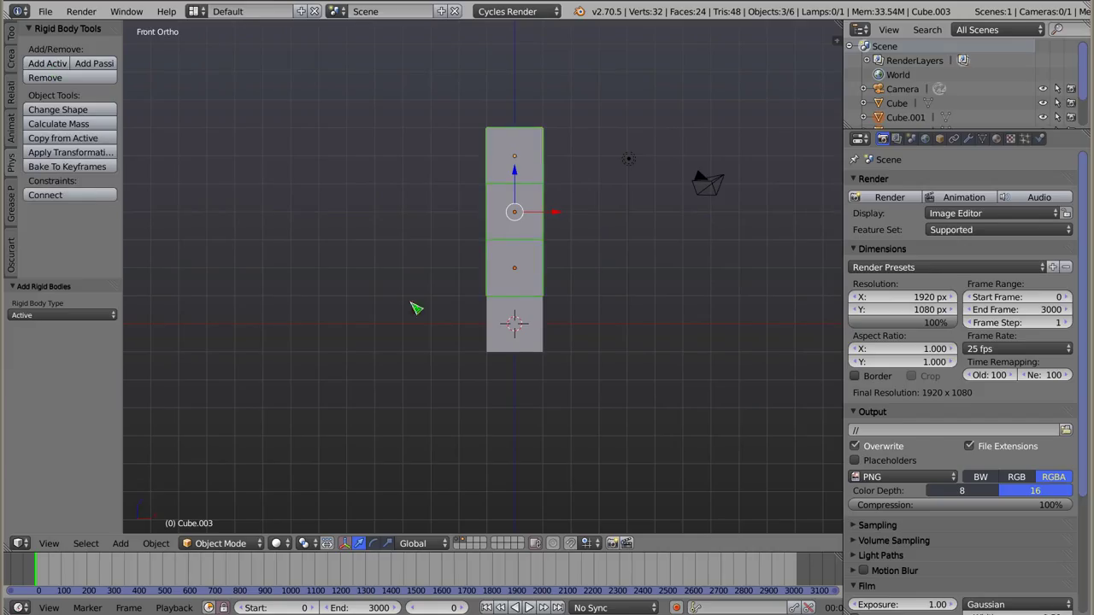
Step: Connect the two lowest cubes with a Piston constraint
right_click(525, 278)
right_click(525, 312, "shift")
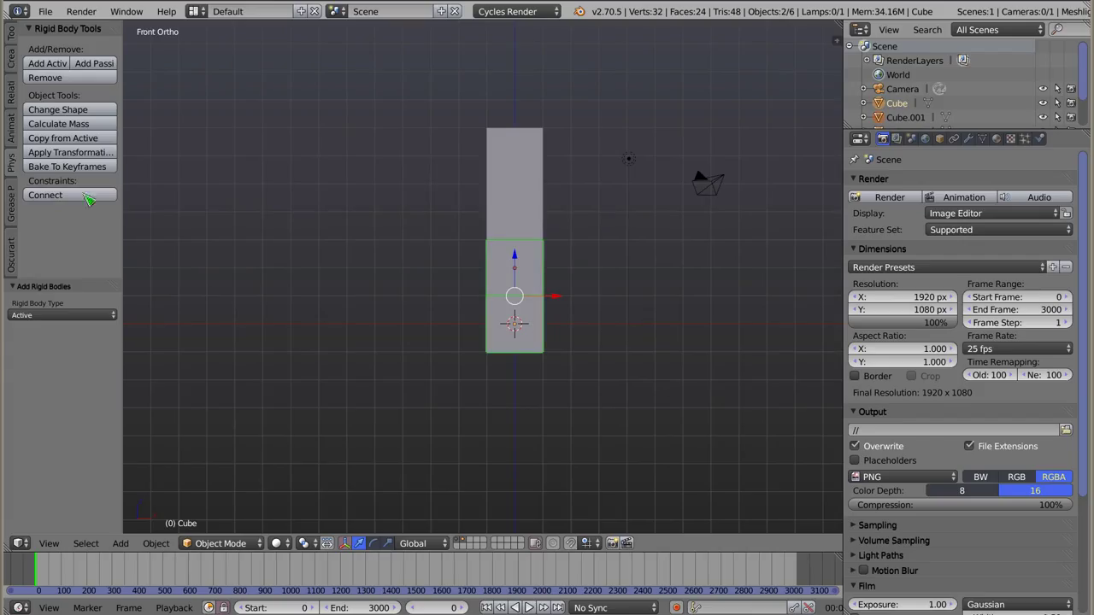
left_click(80, 201)
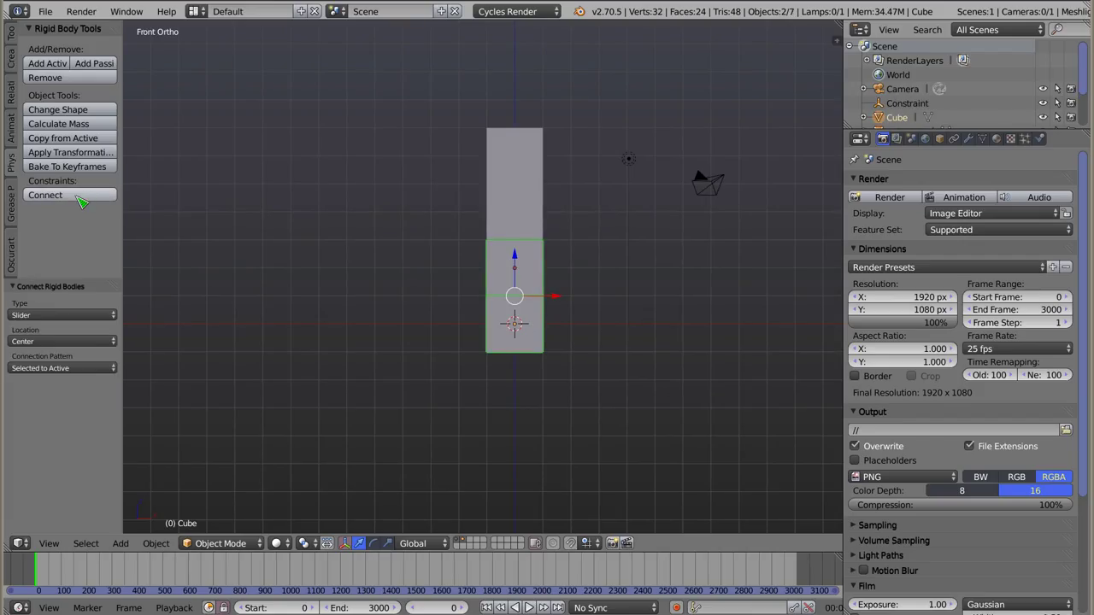
left_click(47, 318)
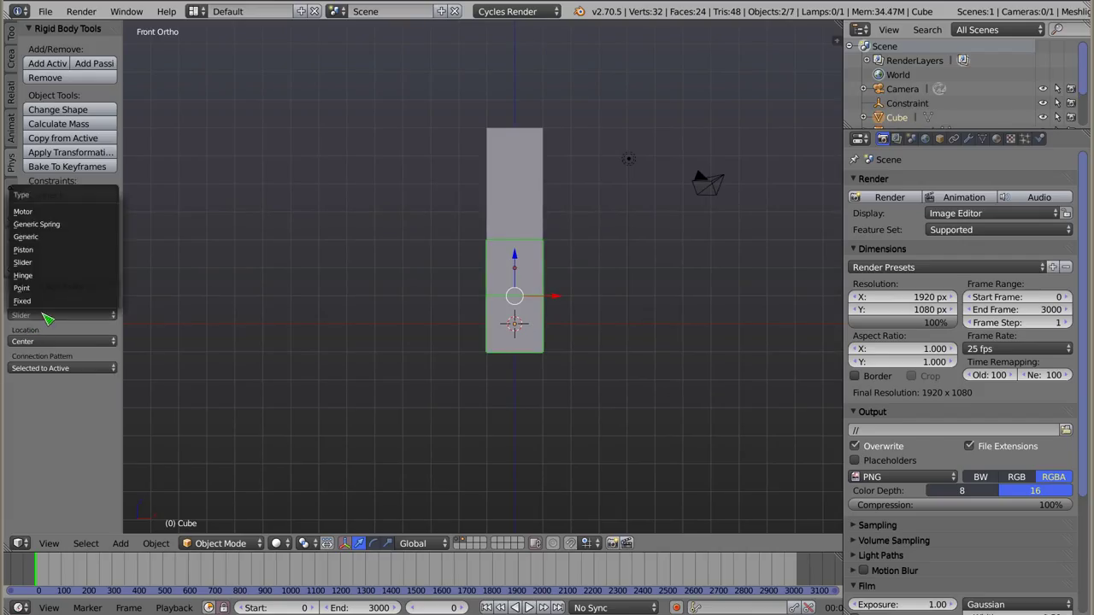
left_click(57, 258)
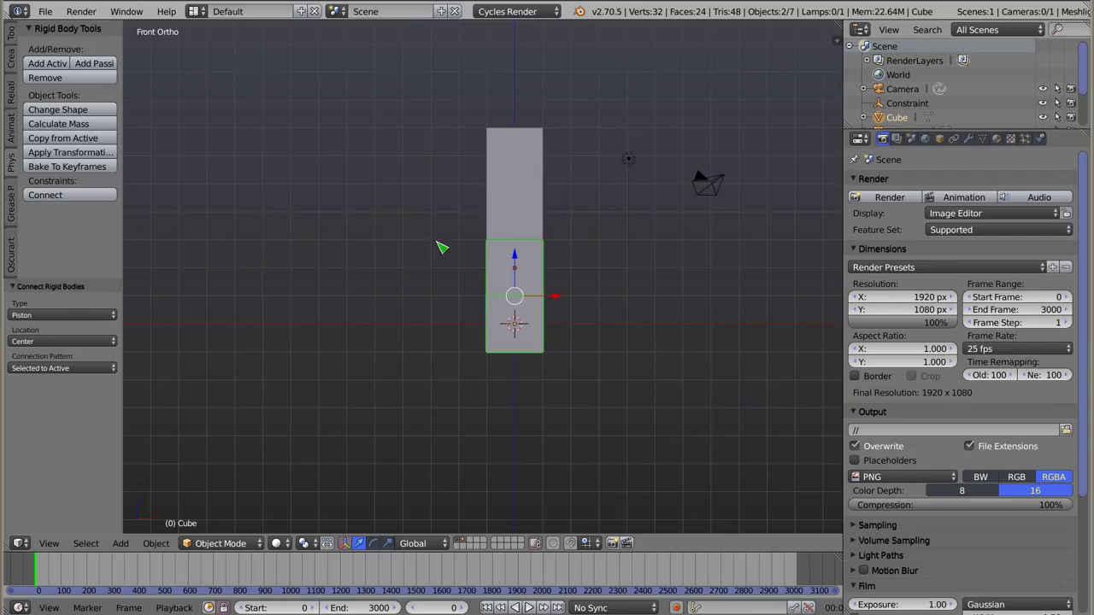
Step: Connect the middle pair and the top pair of cubes with Piston constraints
right_click(528, 228)
right_click(528, 272, "shift")
left_click(68, 196)
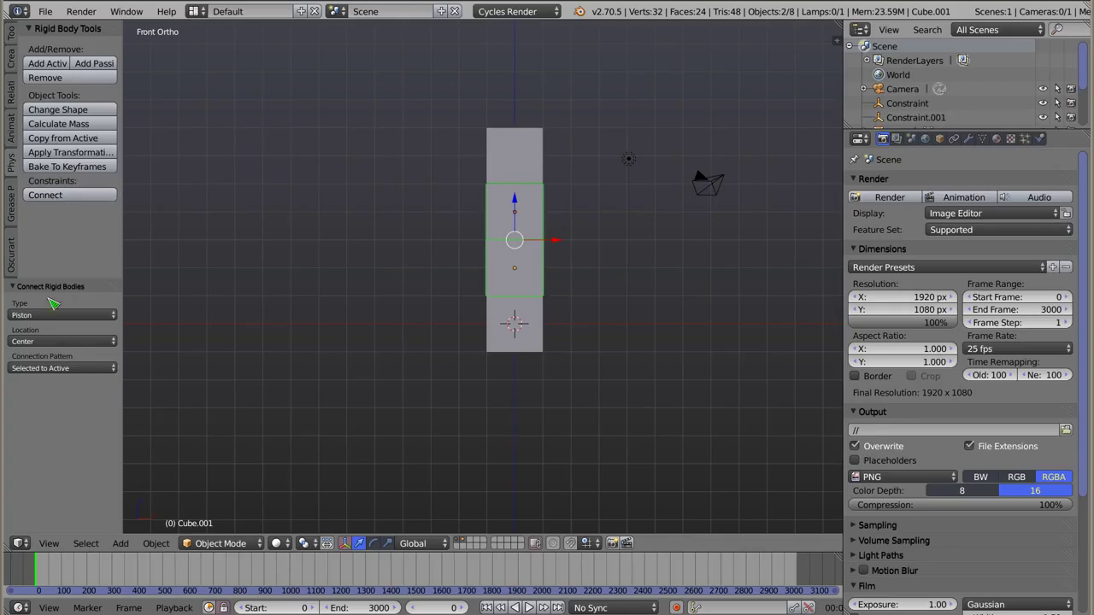
right_click(531, 176)
right_click(532, 216, "shift")
scroll(536, 165, "up", 3)
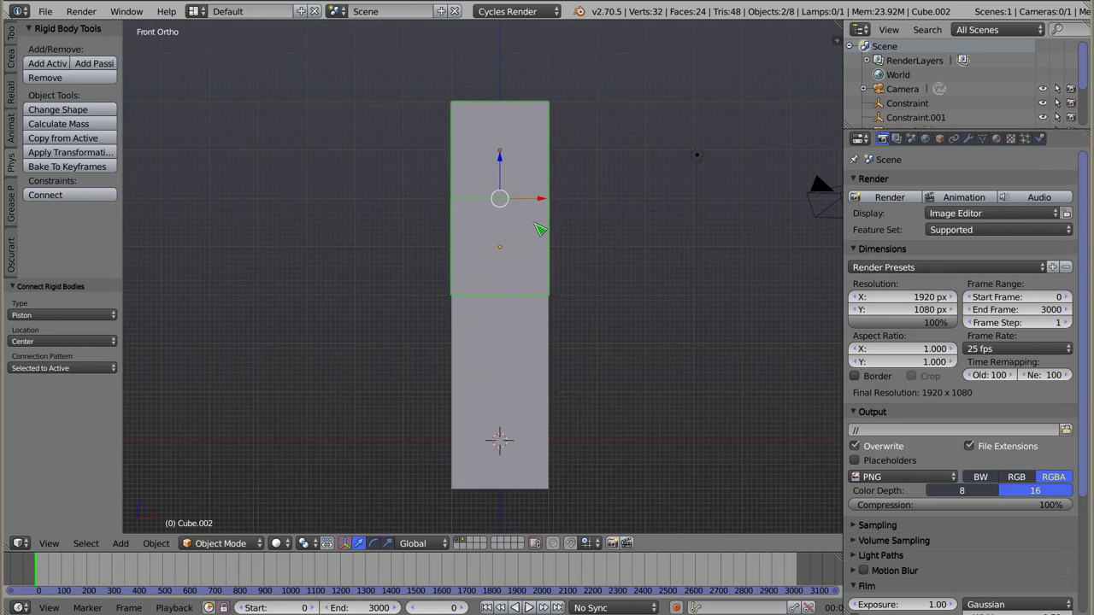
left_click(81, 198)
Step: Inspect the three constraint objects in wireframe, then return to solid shading
key("z")
middle_click_drag(513, 197, 476, 317)
right_click(519, 346)
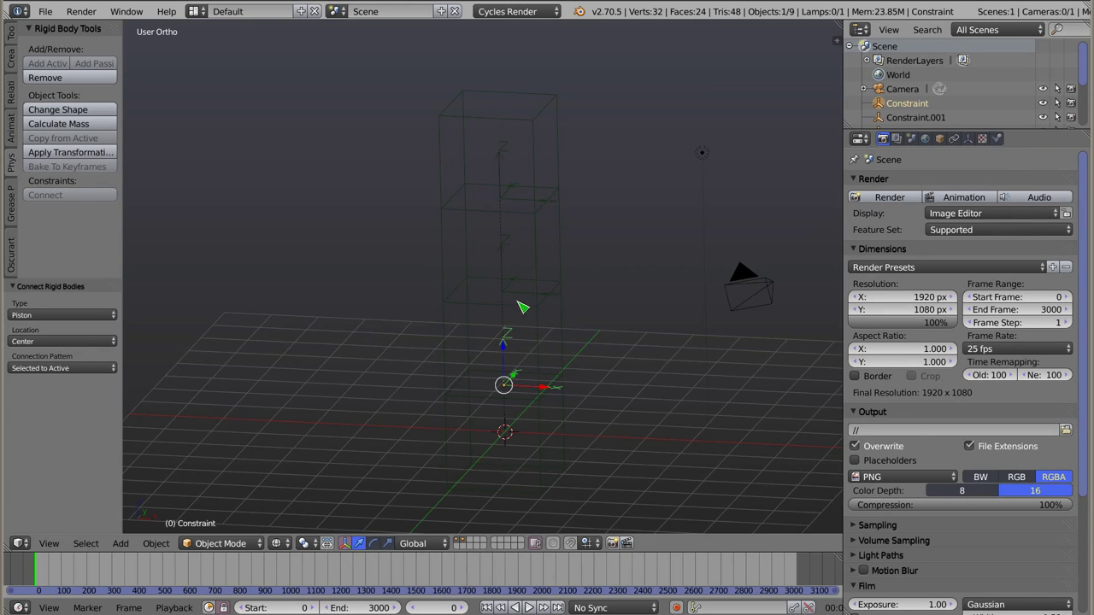
right_click(517, 248)
right_click(512, 168)
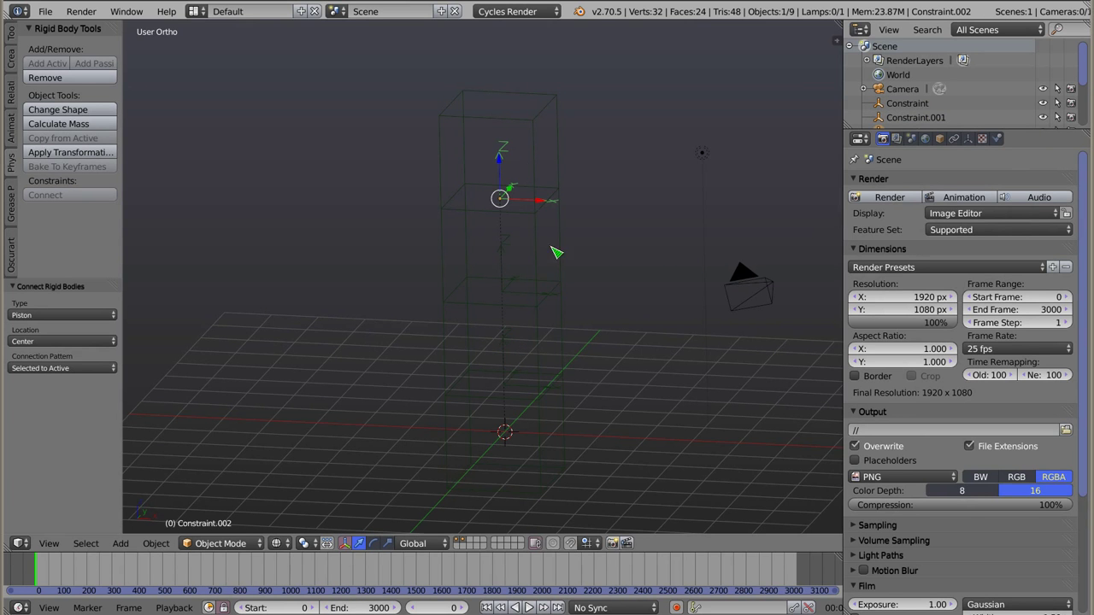
mouse_move(519, 301)
middle_mouse_down()
mouse_move(499, 257)
mouse_move(511, 251)
middle_mouse_up()
key("a")
key("z")
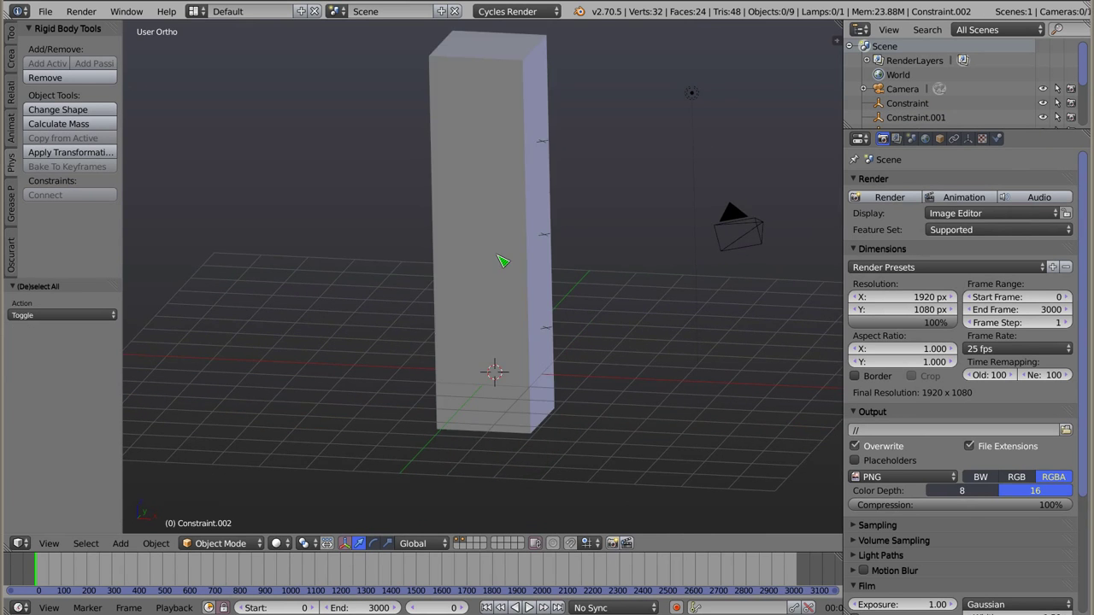
scroll(500, 262, "down", 2)
middle_click_drag(473, 355, 461, 337)
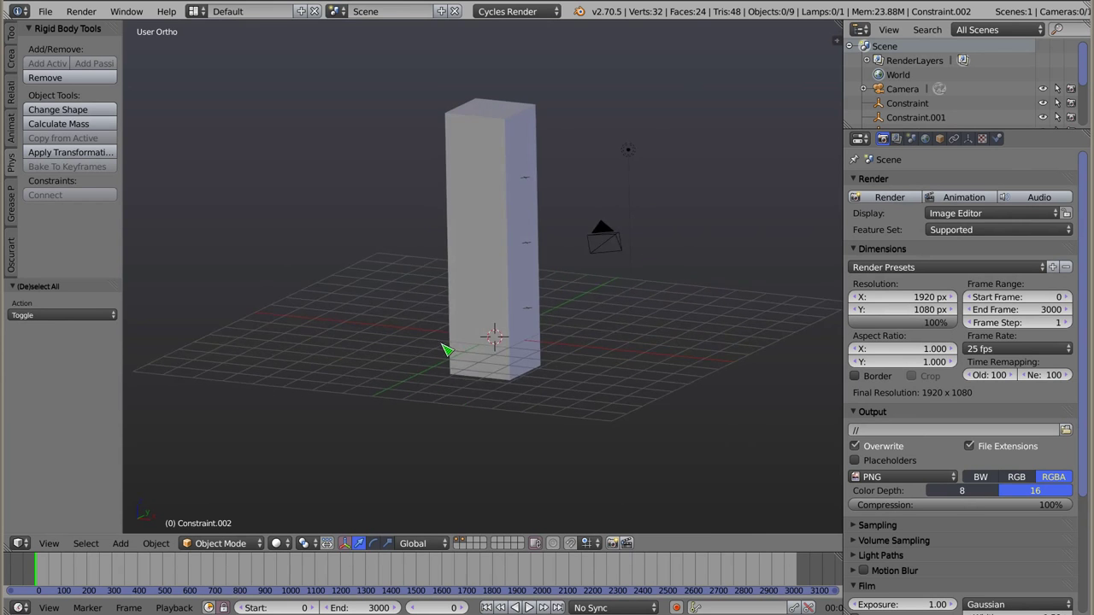
middle_click_drag(484, 293, 469, 283)
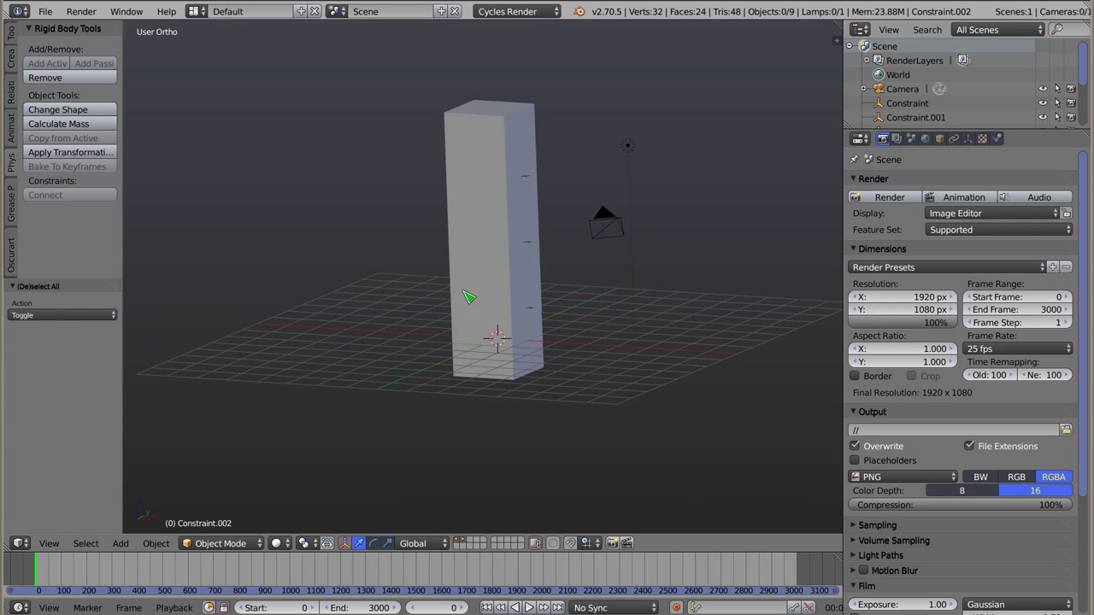
right_click(466, 306)
middle_click_drag(466, 306, 463, 306)
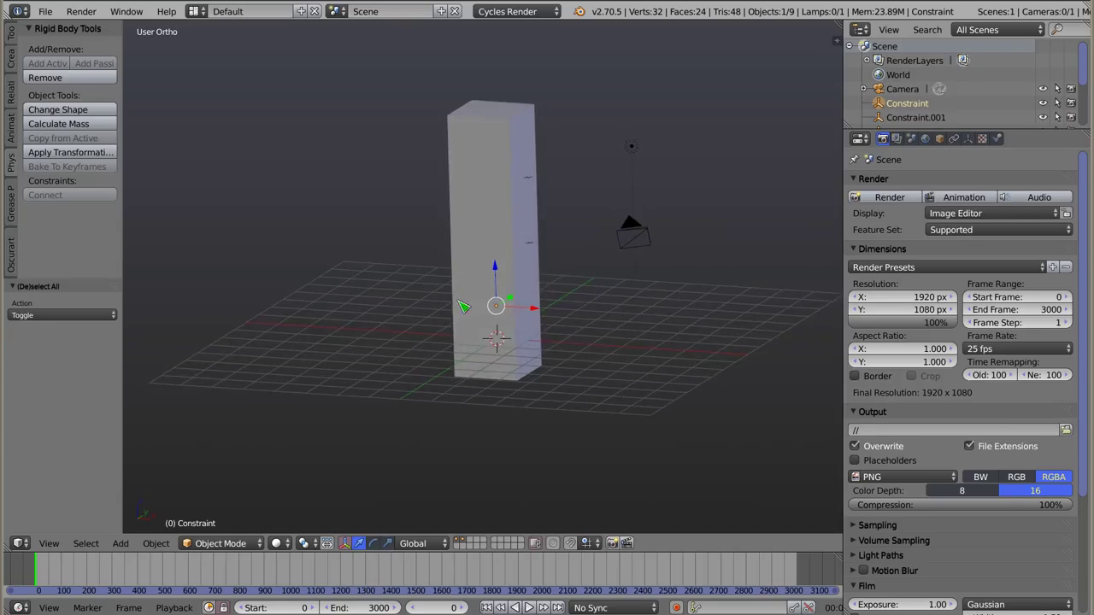
Step: Move the middle cube back into line along X and rotate it upright about X
right_click(519, 280)
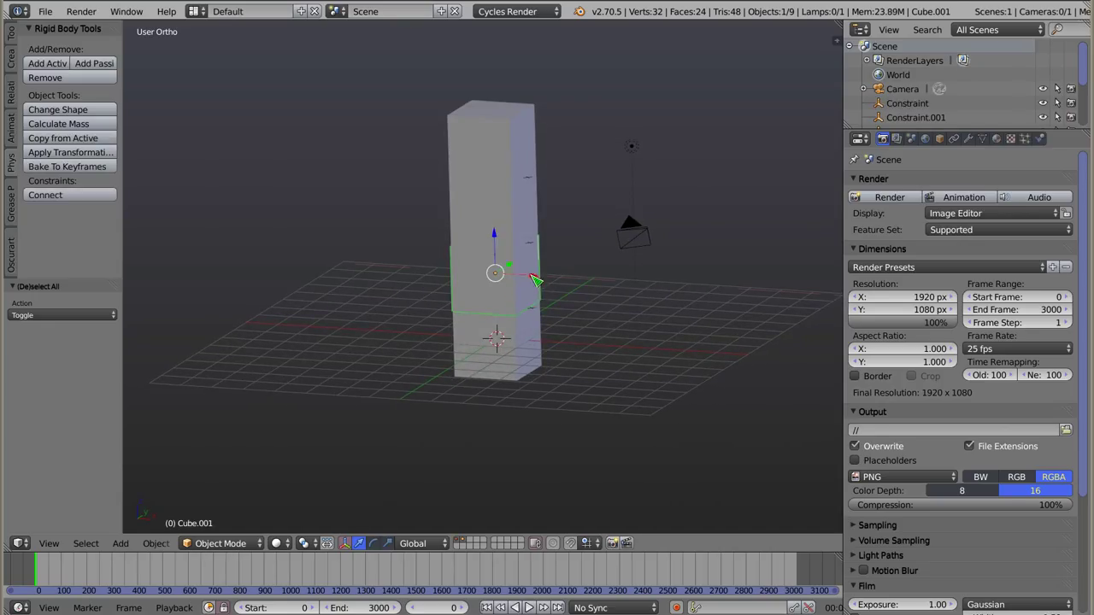
key("g")
key("x")
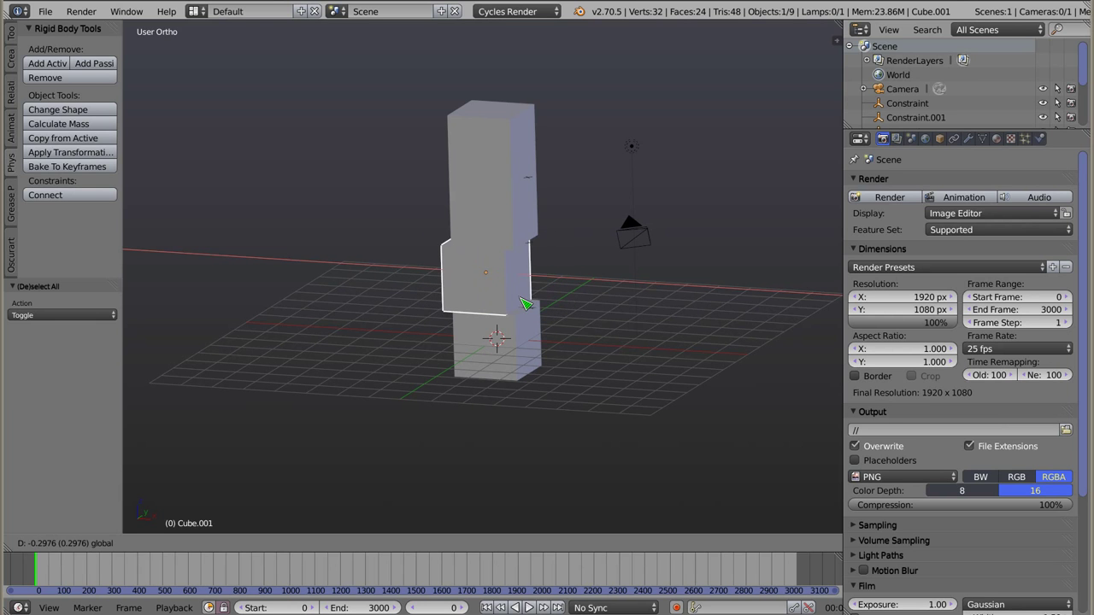
left_click(533, 305)
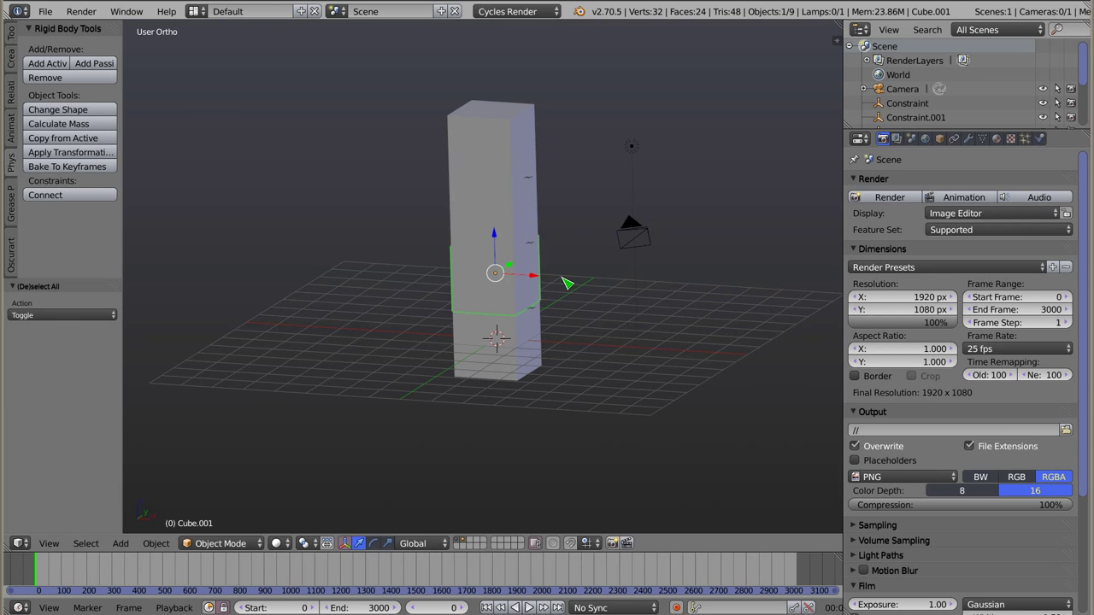
key("r")
key("x")
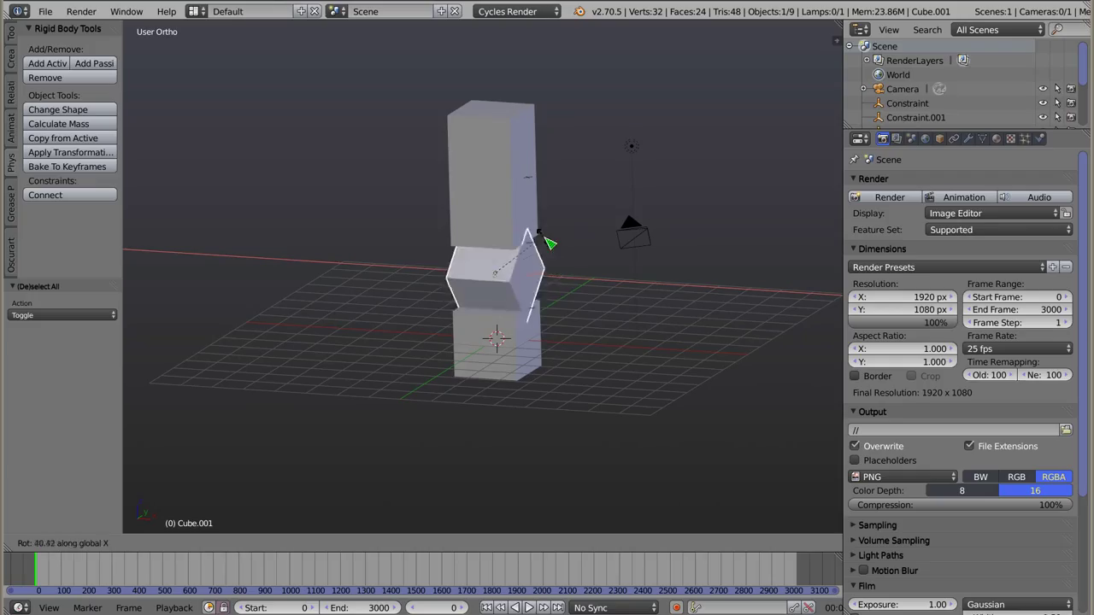
left_click(564, 283)
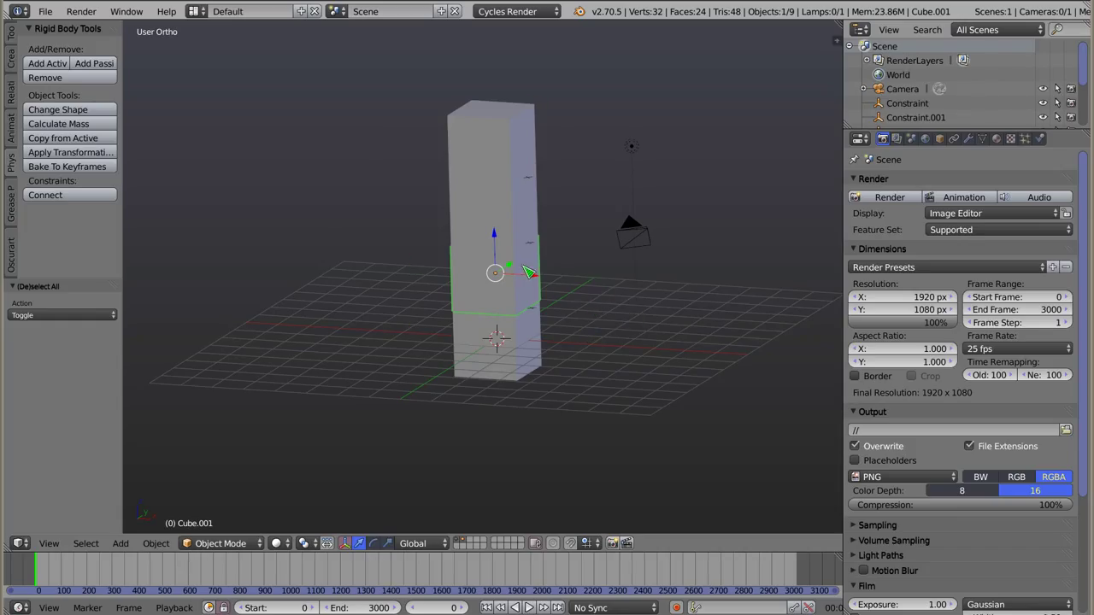
Step: Set the Rigid Body Cache end frame to 3000 in Scene properties
key("a")
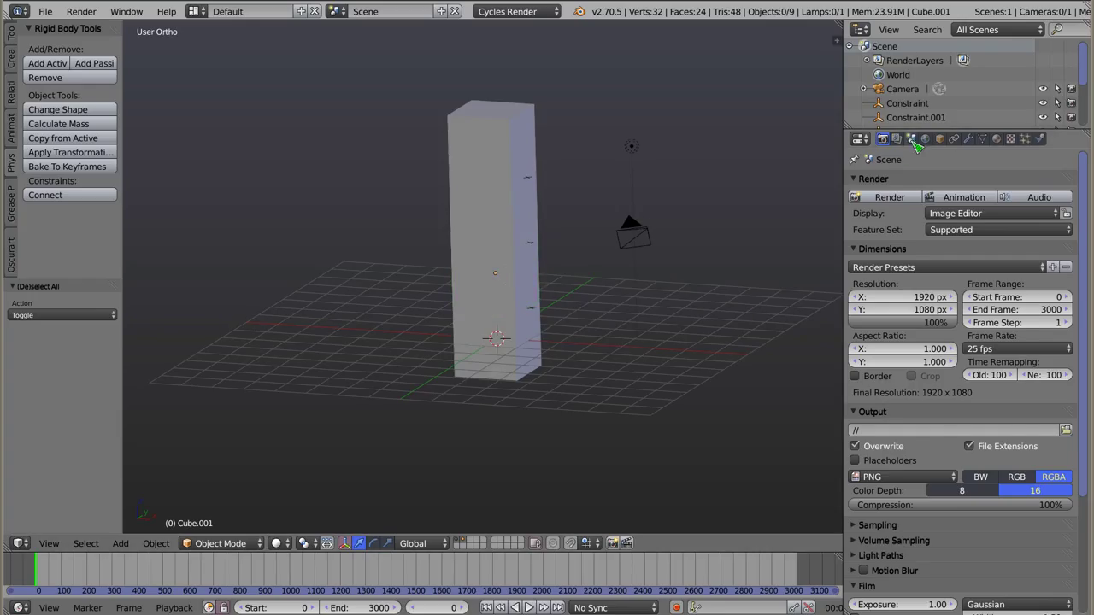
left_click(911, 138)
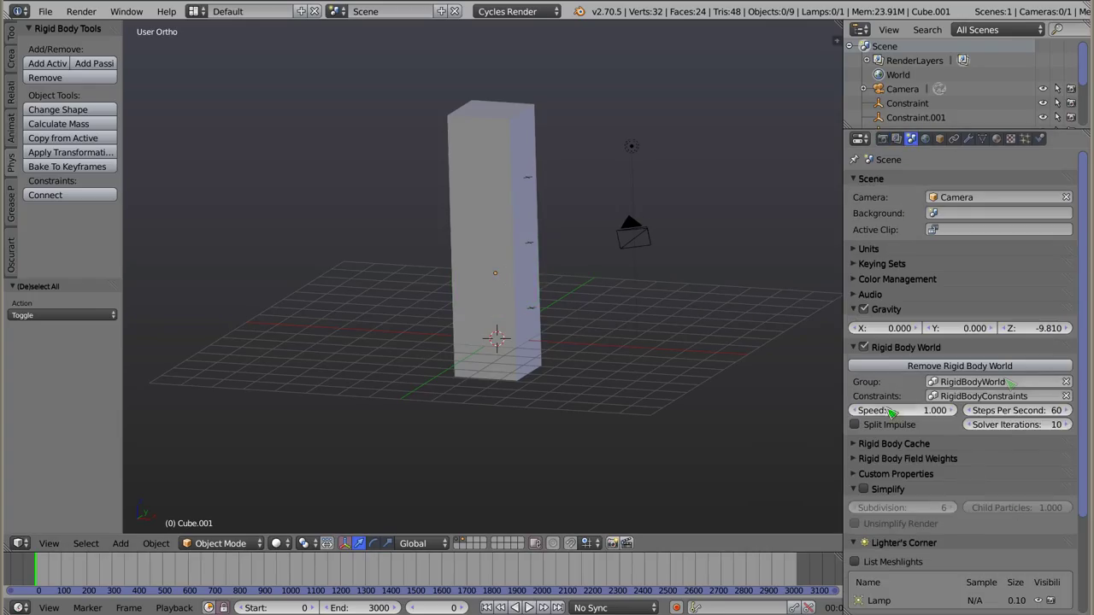
left_click(859, 443)
left_click(1007, 464)
type("3000")
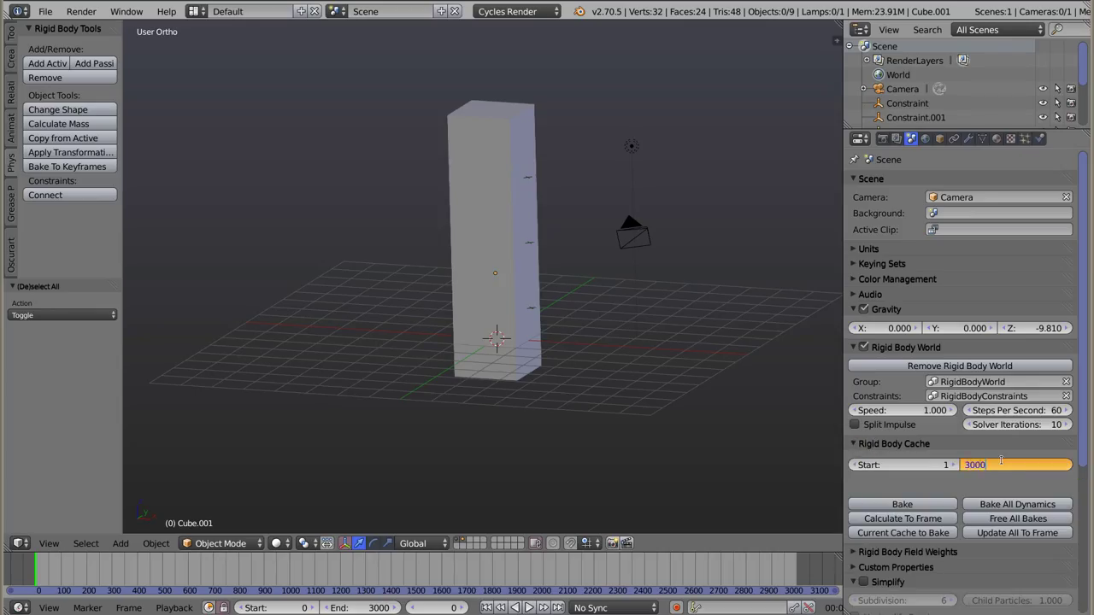
key("Return")
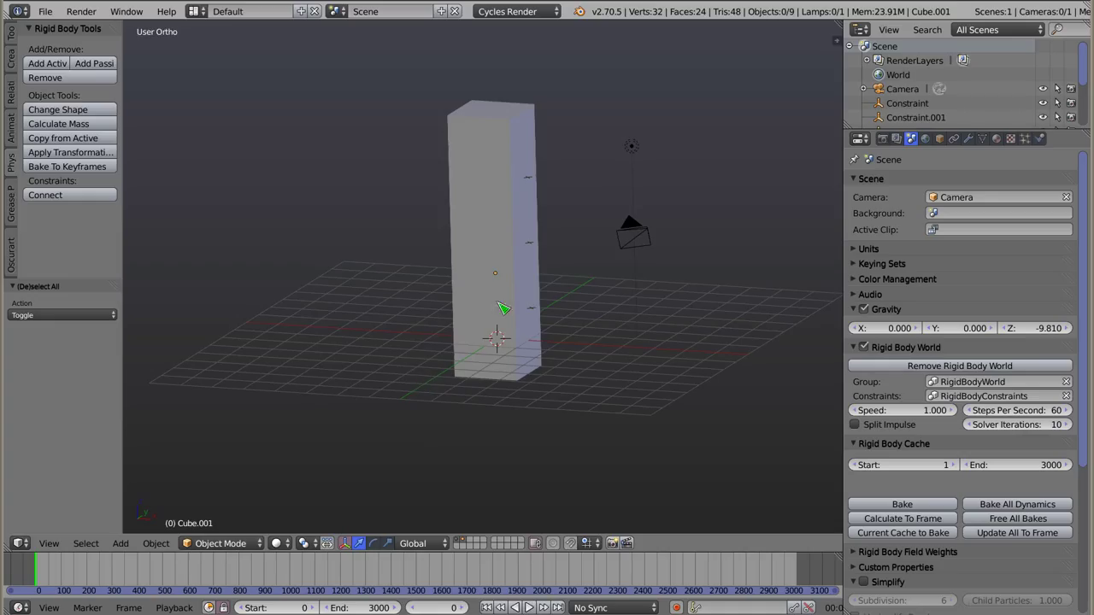
Step: Play the simulation twice while rotating the bottom cube, resetting to frame 0 each time
key("alt+a")
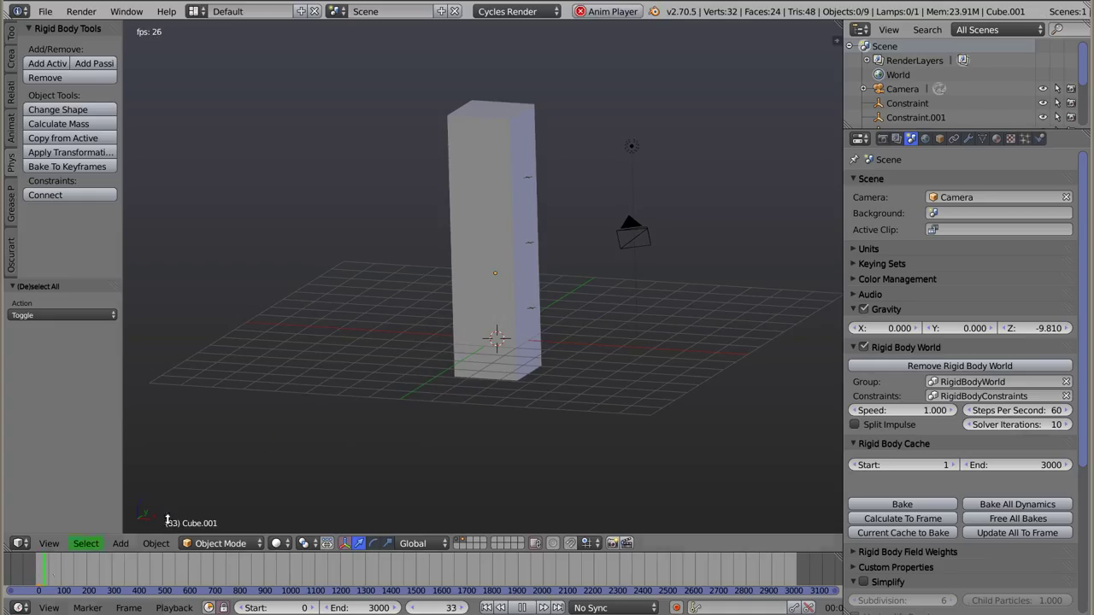
right_click(512, 349)
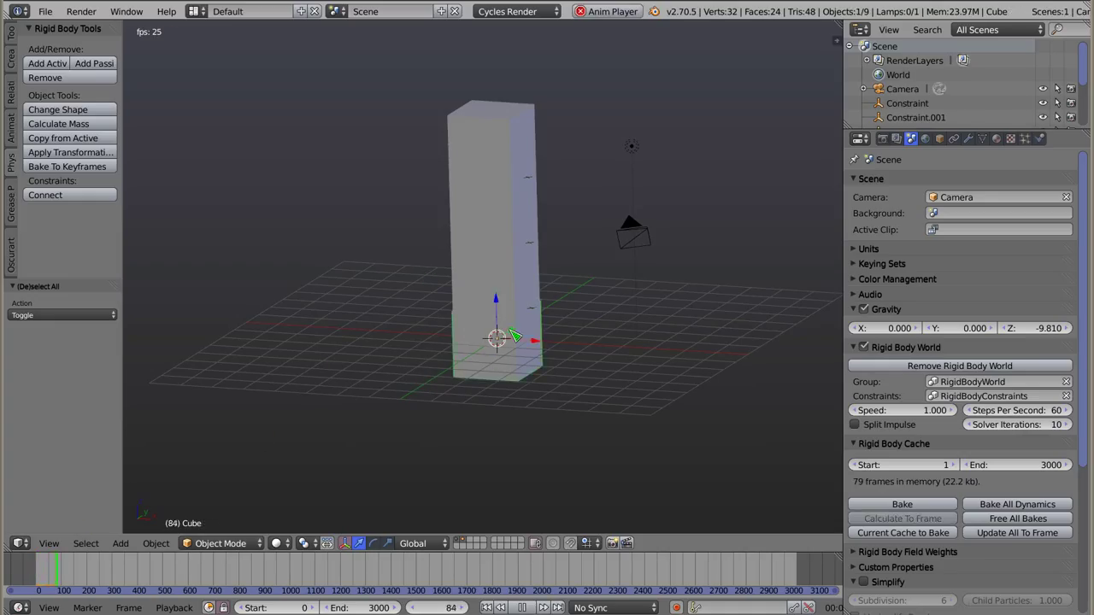
key("r")
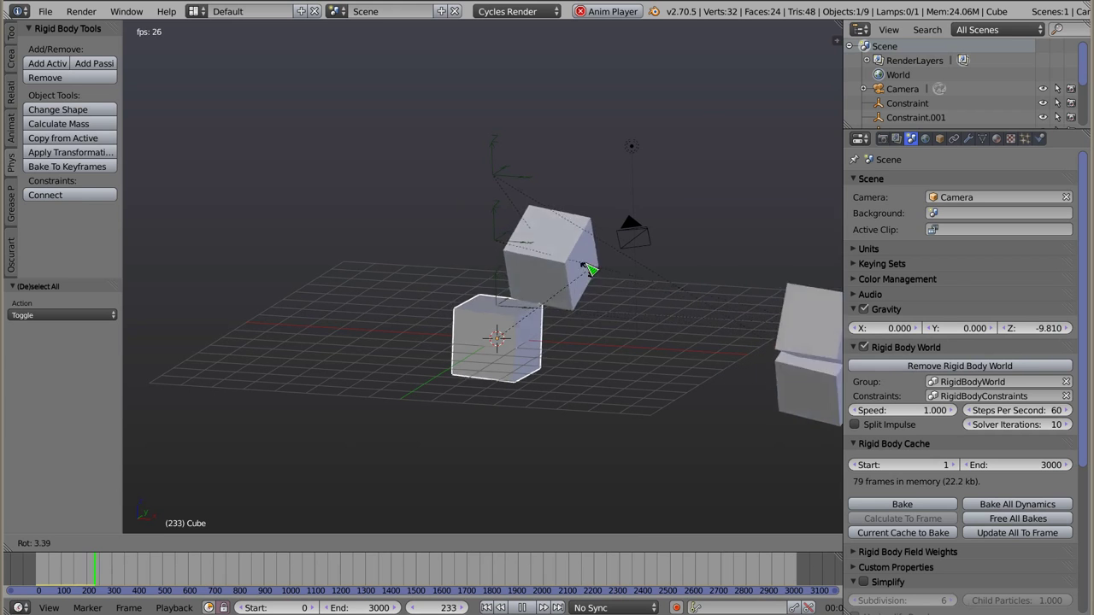
key("Escape")
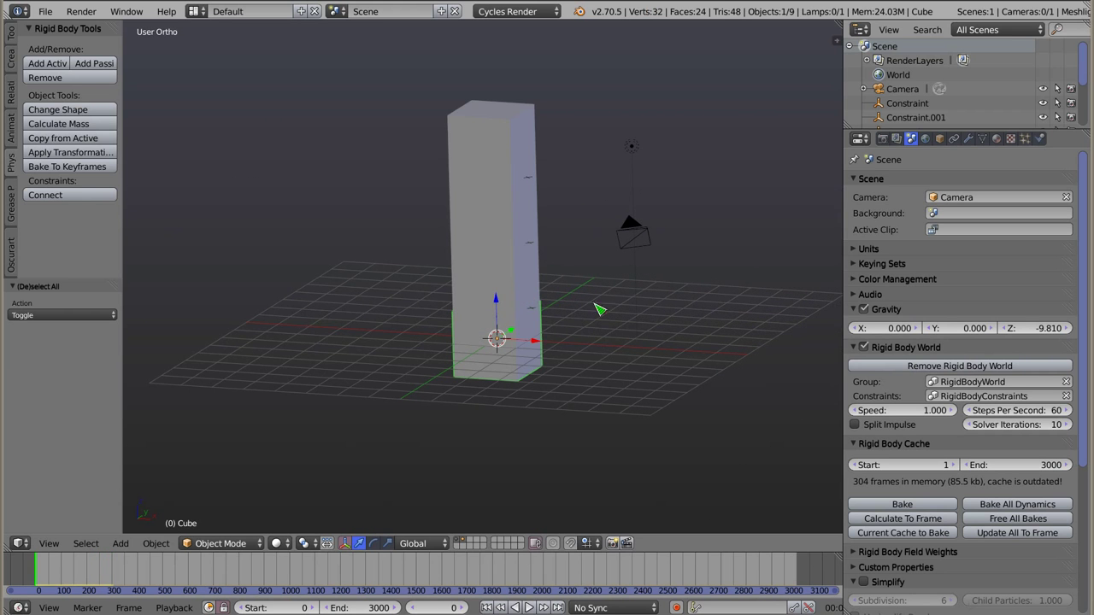
key("alt+a")
key("r")
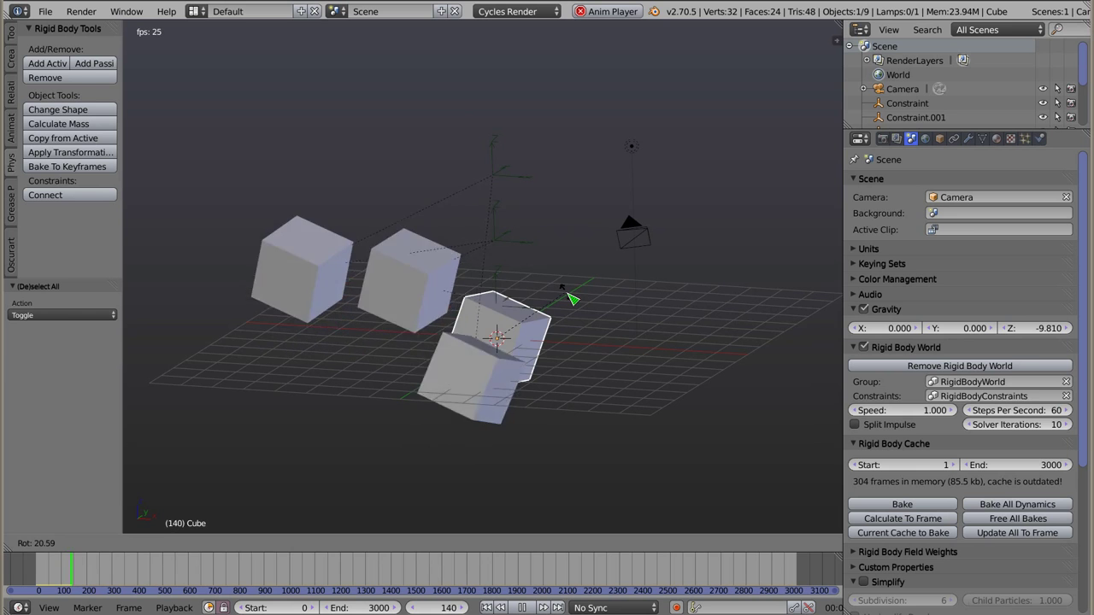
key("Escape")
key("Escape")
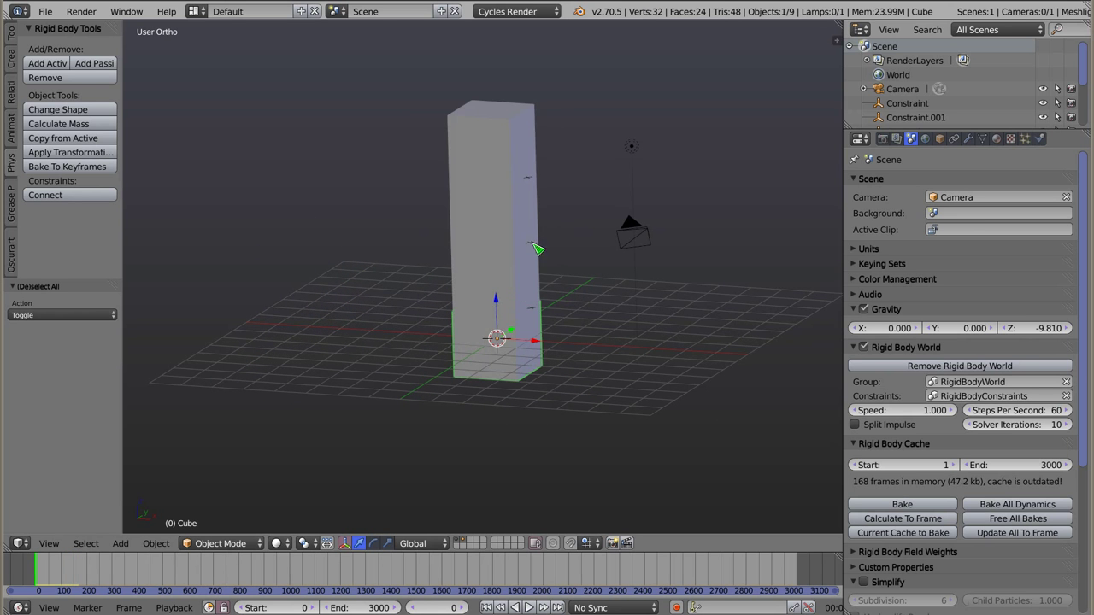
Step: Enable the X Axis and X Angle limits on the lowest Piston constraint
key("z")
right_click(503, 295)
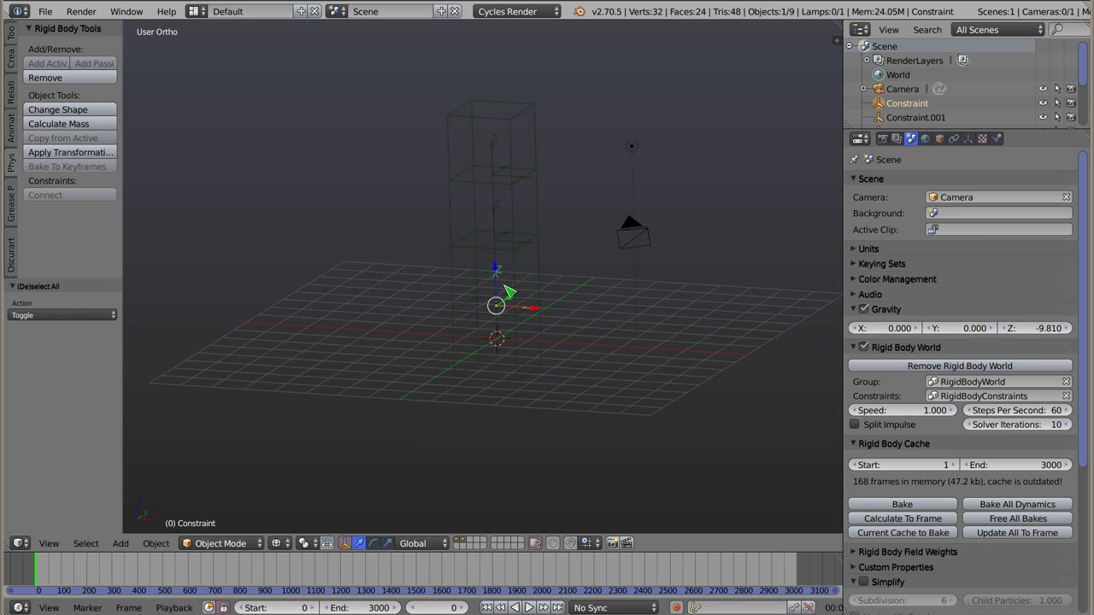
left_click(998, 138)
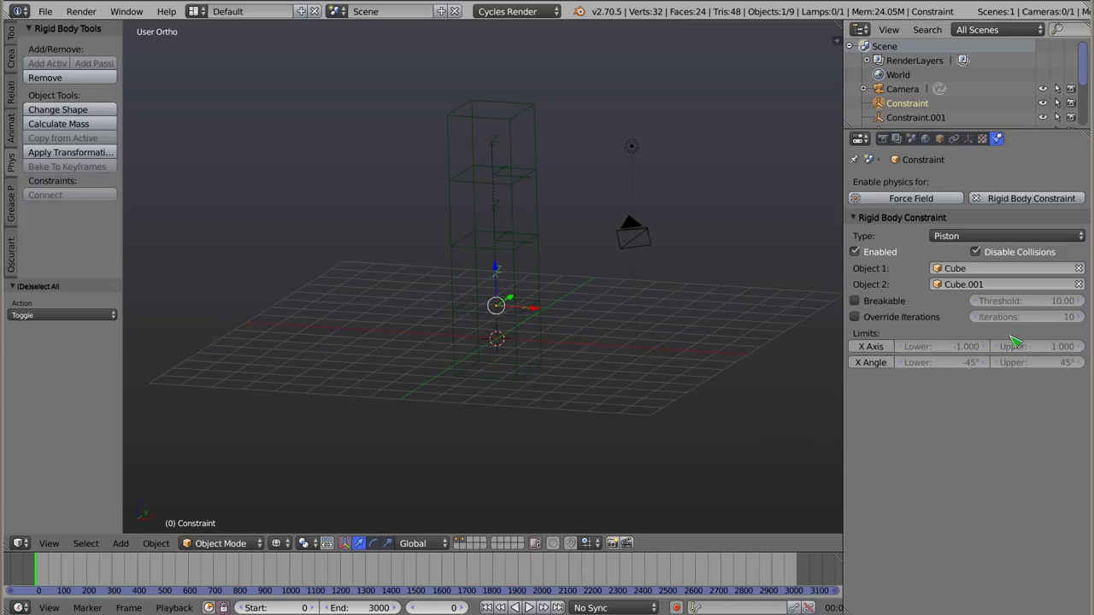
left_click(883, 349)
left_click(876, 362)
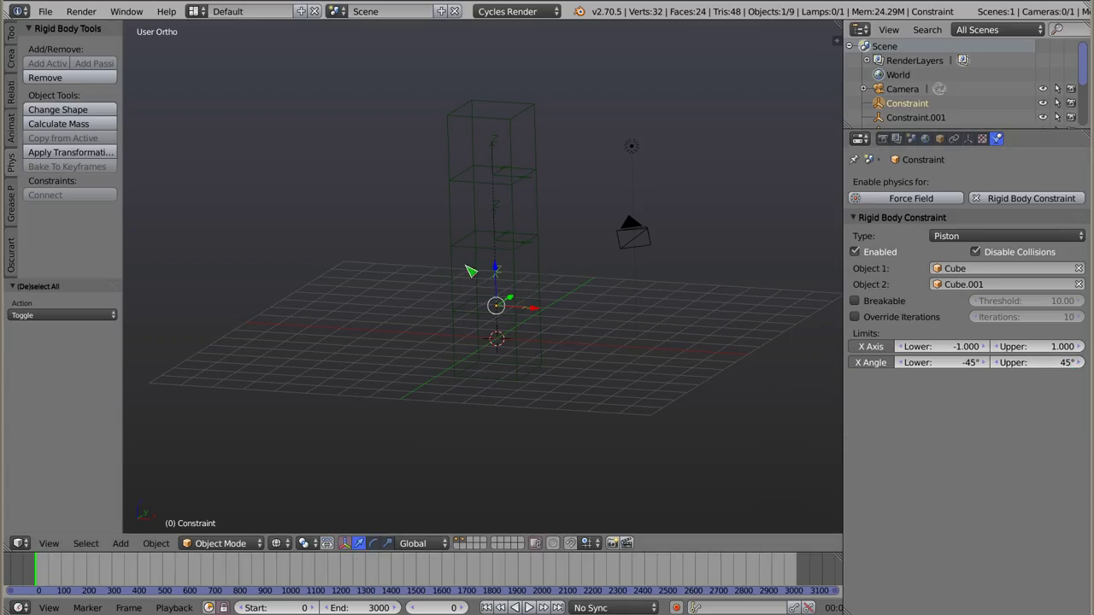
Step: Enable X Axis and X Angle limits on Constraint.001 and Constraint.002
right_click(511, 218)
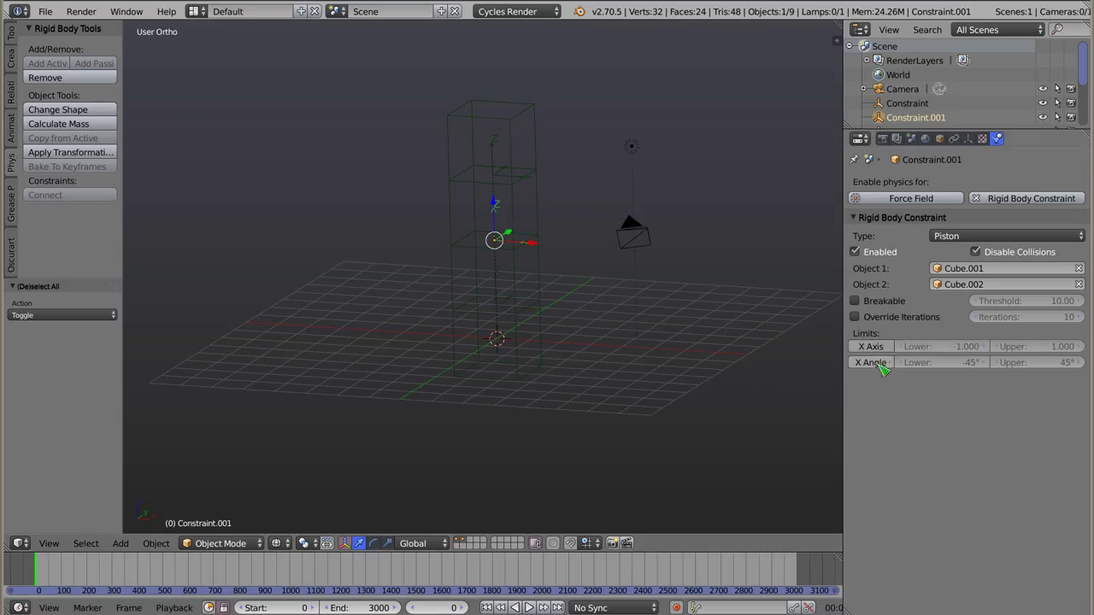
right_click(500, 144)
left_click(871, 346)
left_click(871, 362)
Step: Return to solid shading, play the simulation and tilt the base cube
key("a")
key("z")
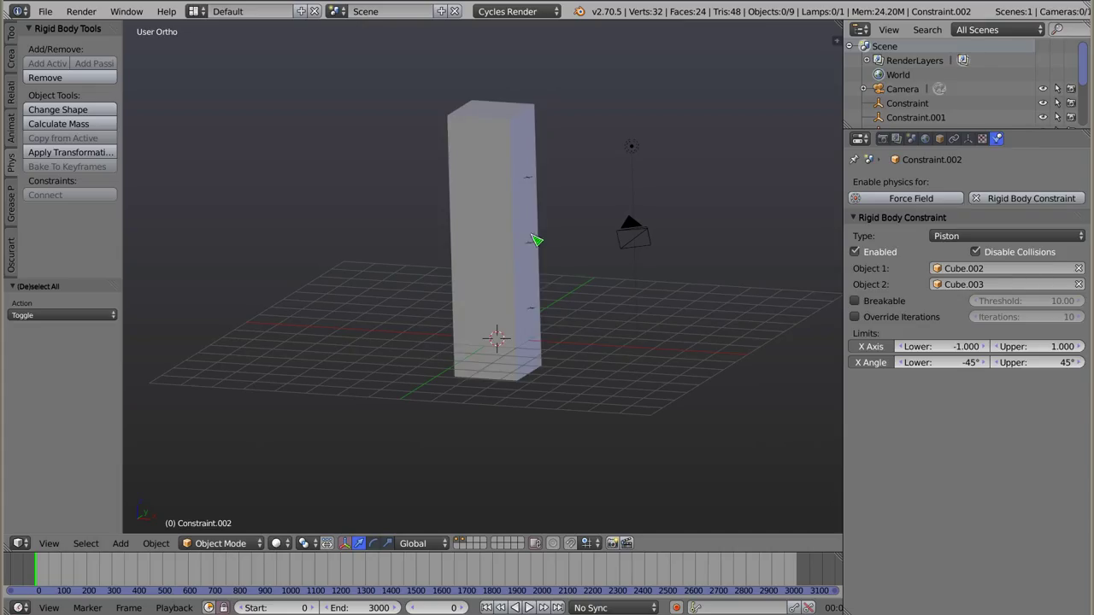
right_click(520, 346)
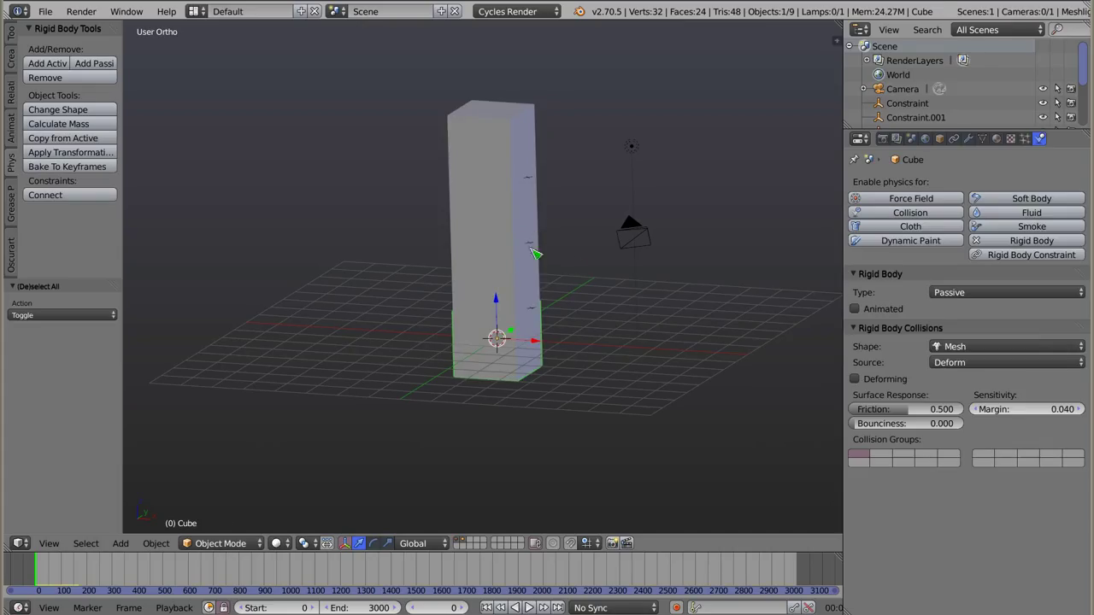
key("alt+a")
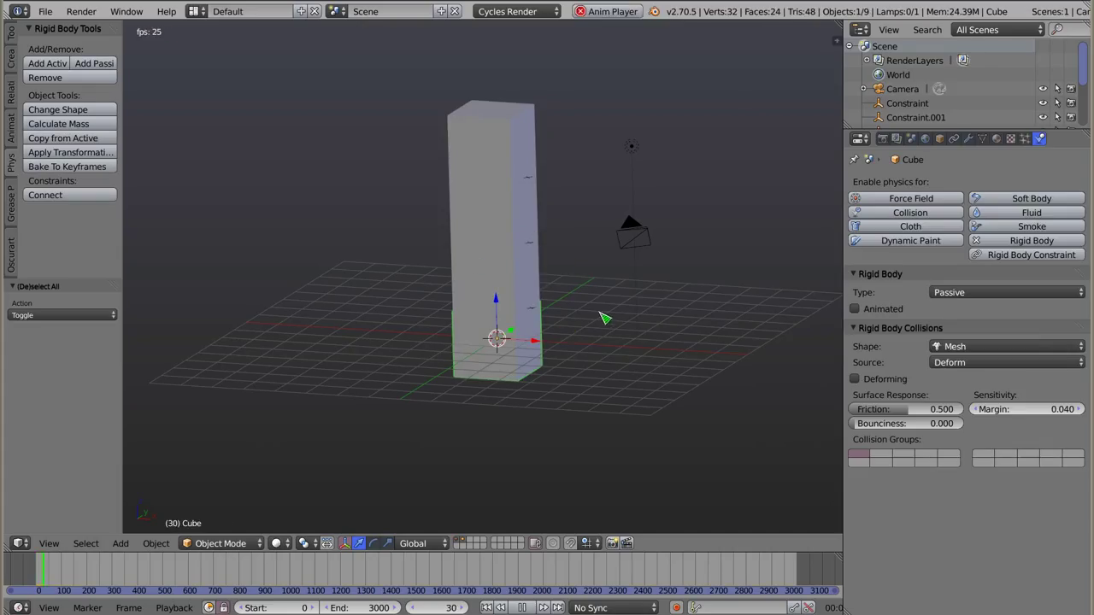
key("r")
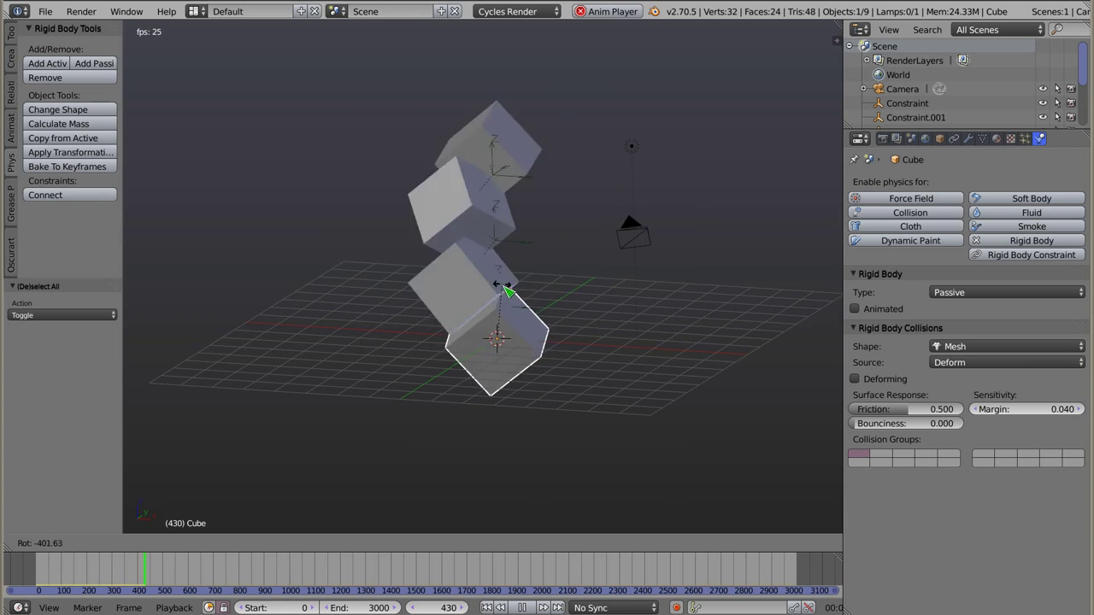
key("Escape")
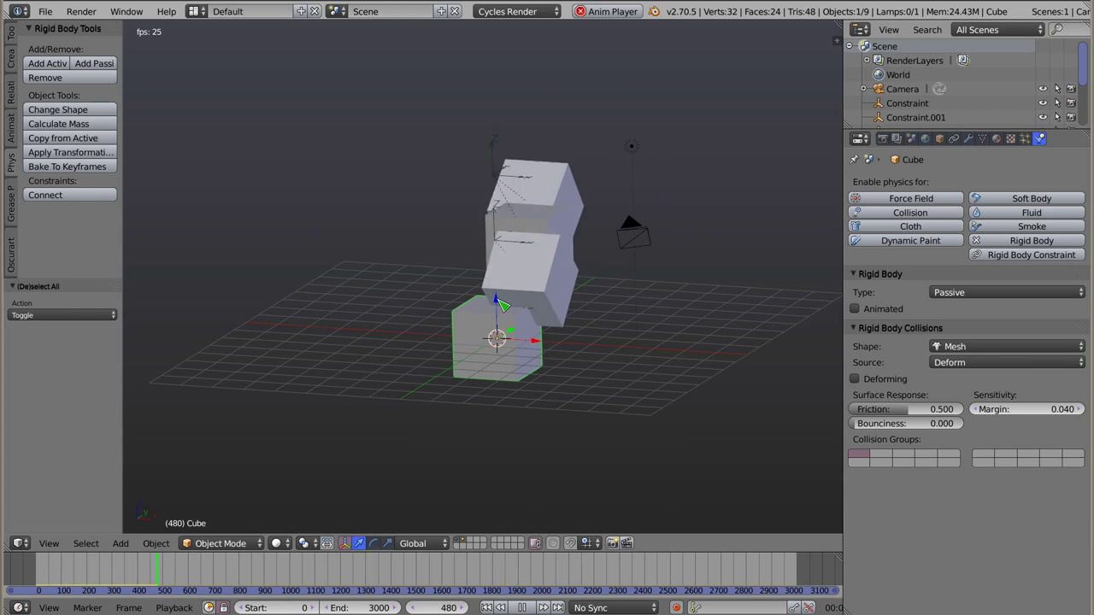
key("r")
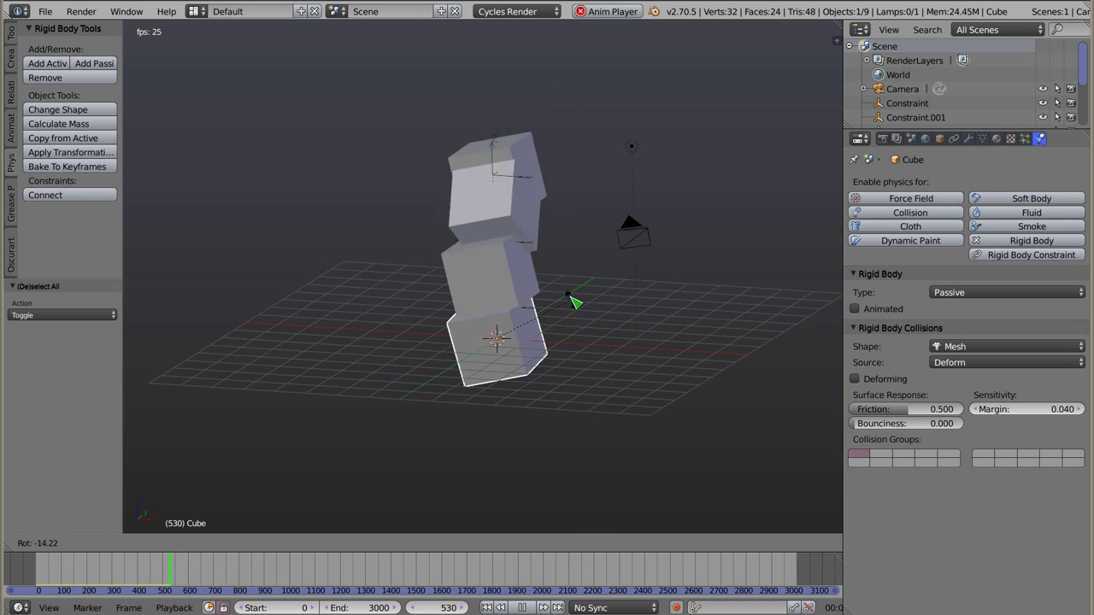
left_click(589, 323)
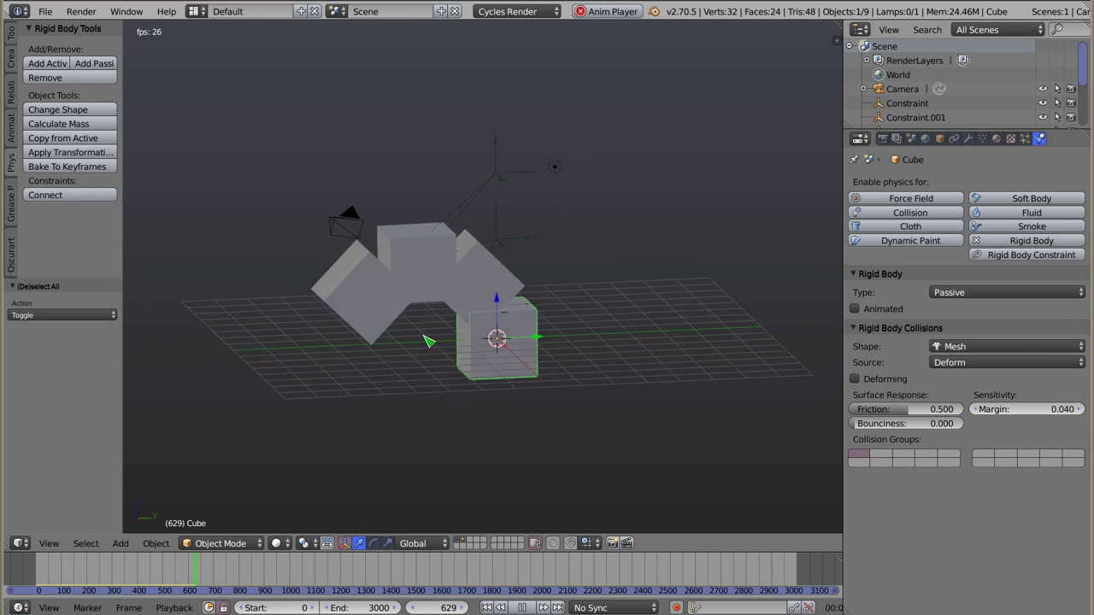
Step: Try several more base-cube tilts, cancelling each, then rewind to frame 0 and stop
key("r")
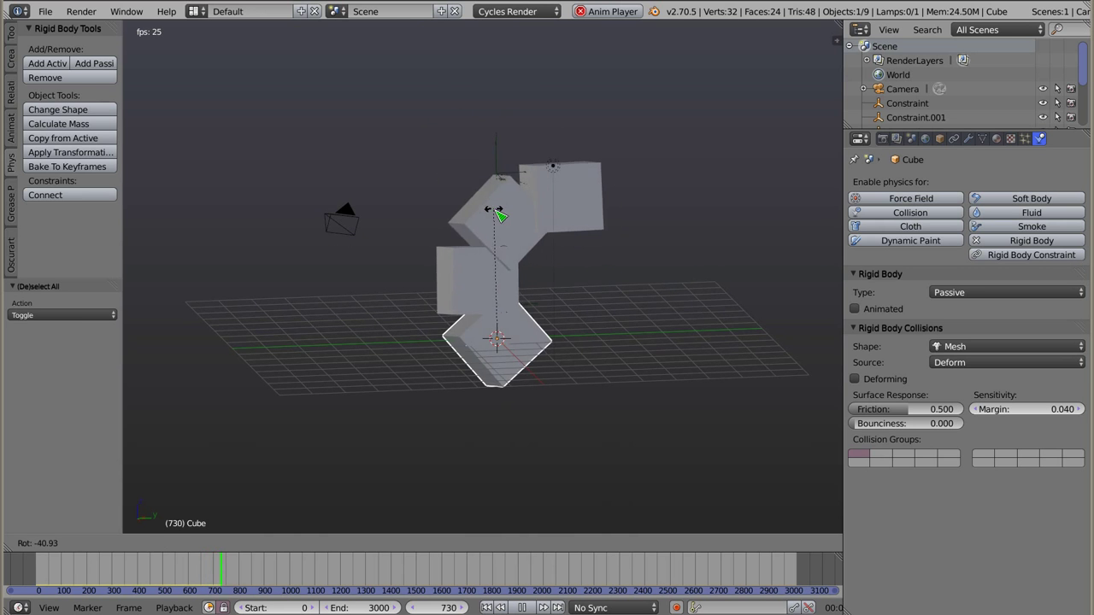
key("Escape")
mouse_move(554, 280)
middle_mouse_down()
mouse_move(591, 302)
mouse_move(647, 313)
middle_mouse_up()
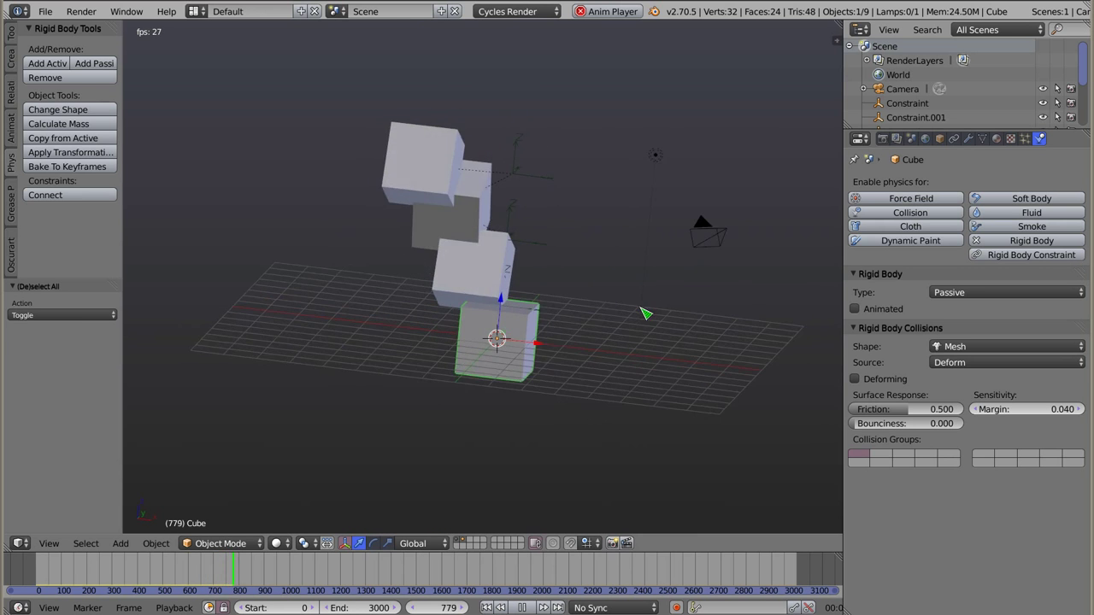
key("r")
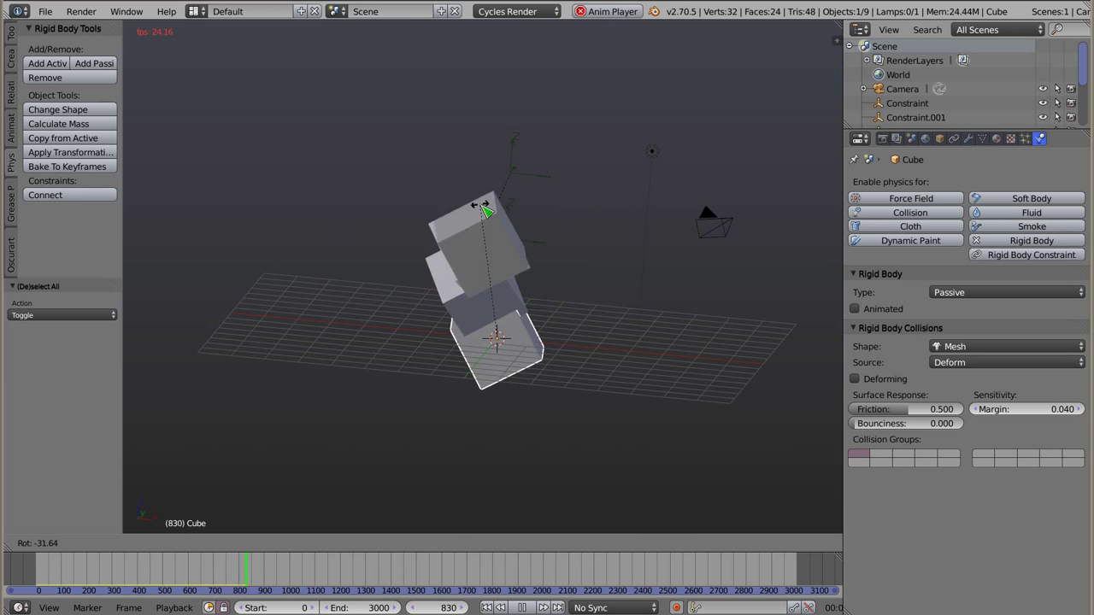
key("Escape")
mouse_move(435, 334)
middle_mouse_down()
mouse_move(402, 315)
mouse_move(465, 325)
mouse_move(442, 250)
middle_mouse_up()
key("r")
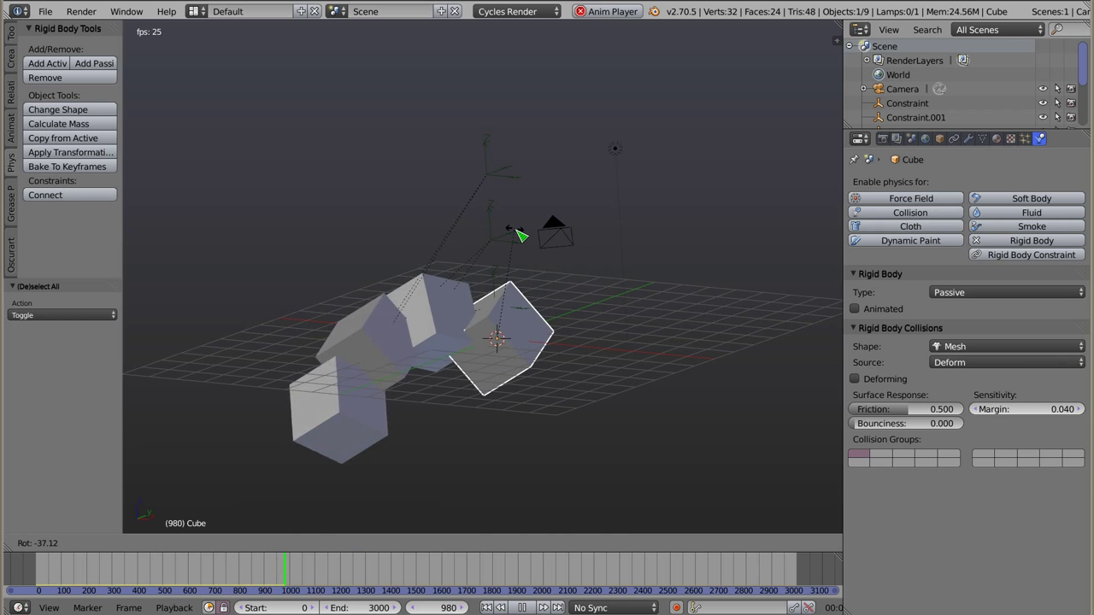
key("Escape")
key("shift+Left")
key("Escape")
Step: In wireframe, set the first constraint's X Angle limits to -15° and 15°
middle_click_drag(487, 303, 512, 297)
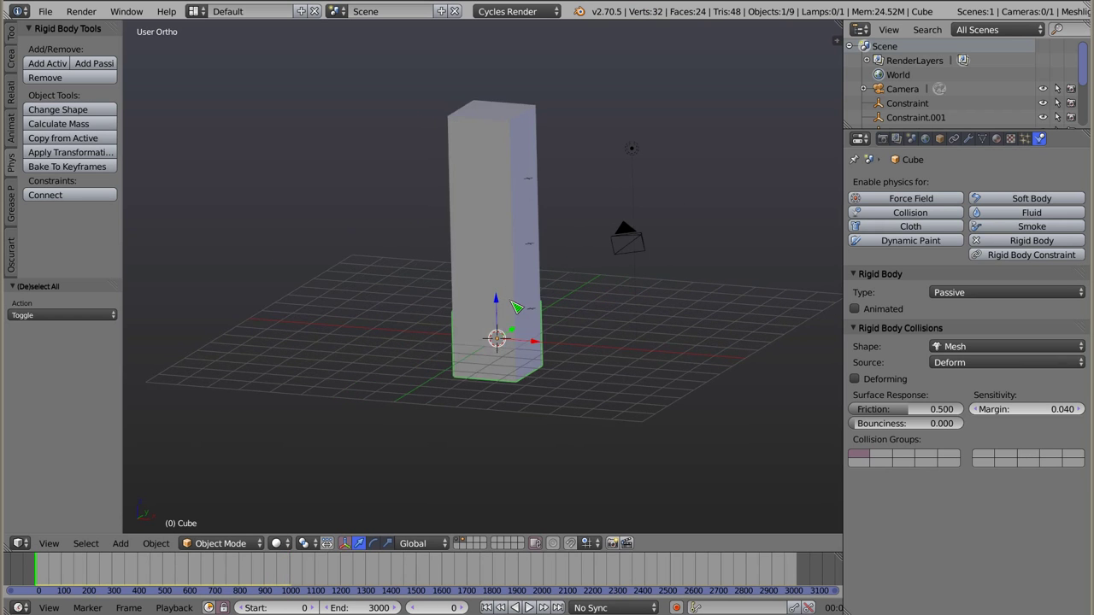
key("z")
right_click(497, 293)
left_click(962, 363)
key("Tab")
type("15")
key("Return")
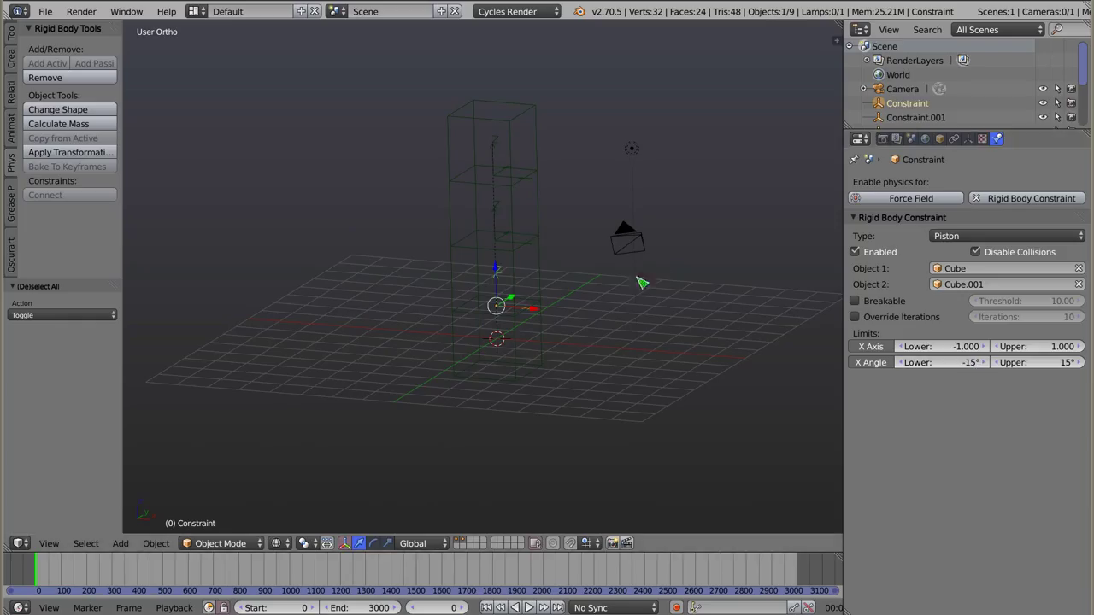
Step: Give Constraint.001 X Angle limits of -15° lower and 15° upper
right_click(500, 216)
left_click(951, 363)
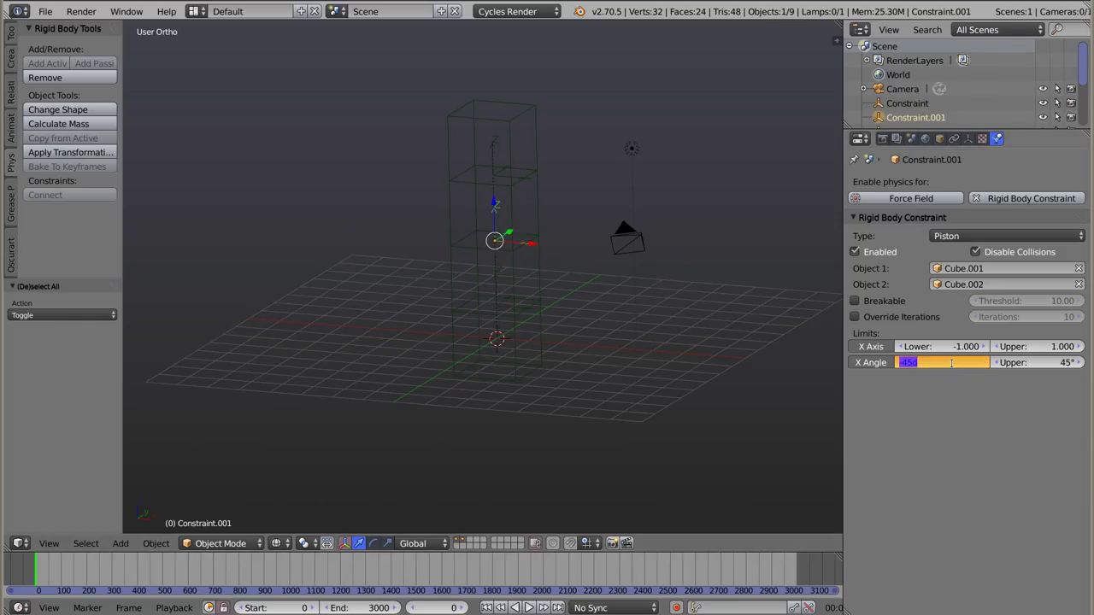
type("5")
key("Tab")
type("15")
key("Return")
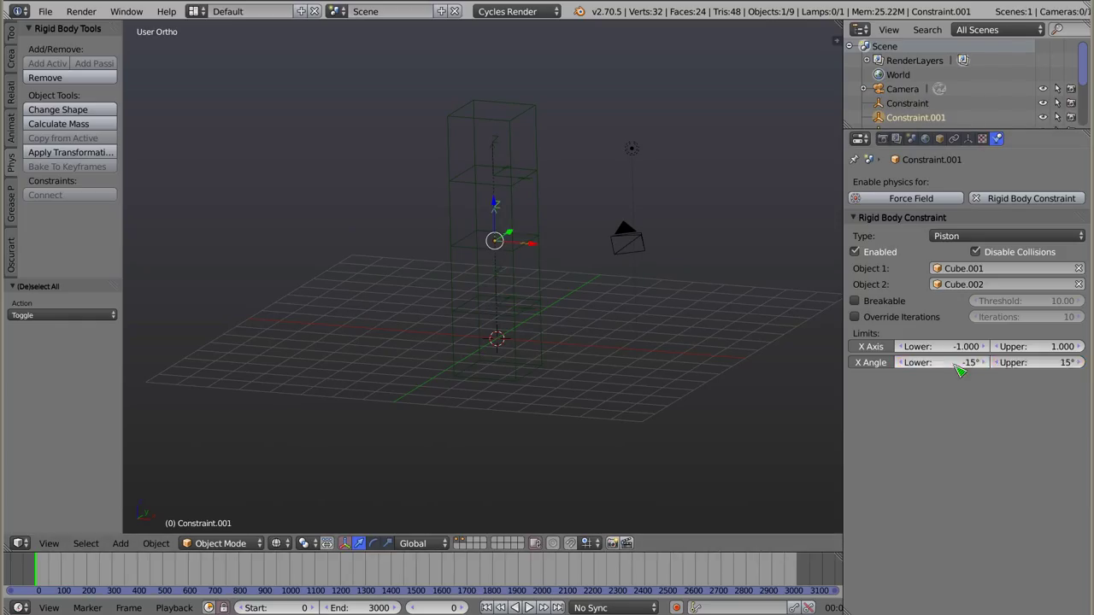
Step: Set Constraint.002 X Angle limits to -15° and 15°, then deselect and return to solid shading
right_click(494, 157)
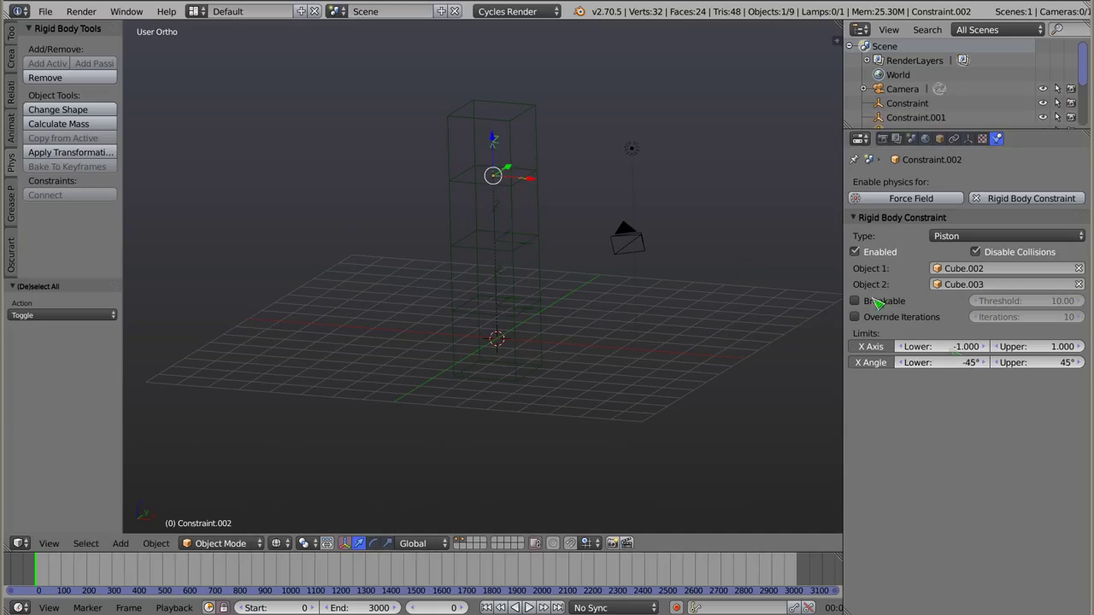
left_click(964, 362)
key("Tab")
type("15")
key("Return")
key("a")
key("z")
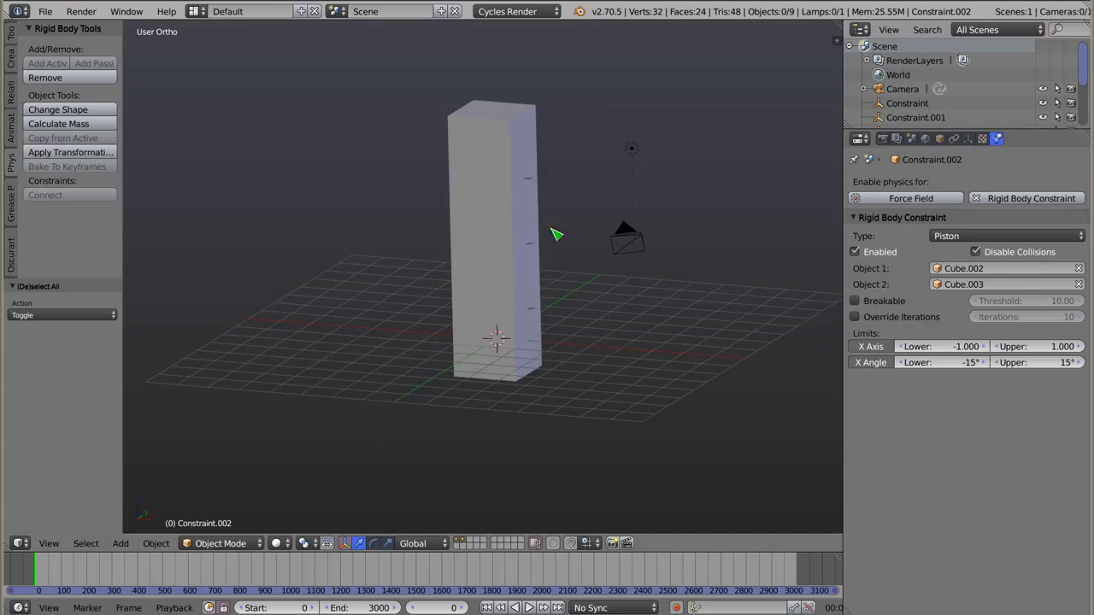
Step: Play the simulation and tilt the base cube about 18° to test the tighter limits
key("alt+a")
right_click(528, 354)
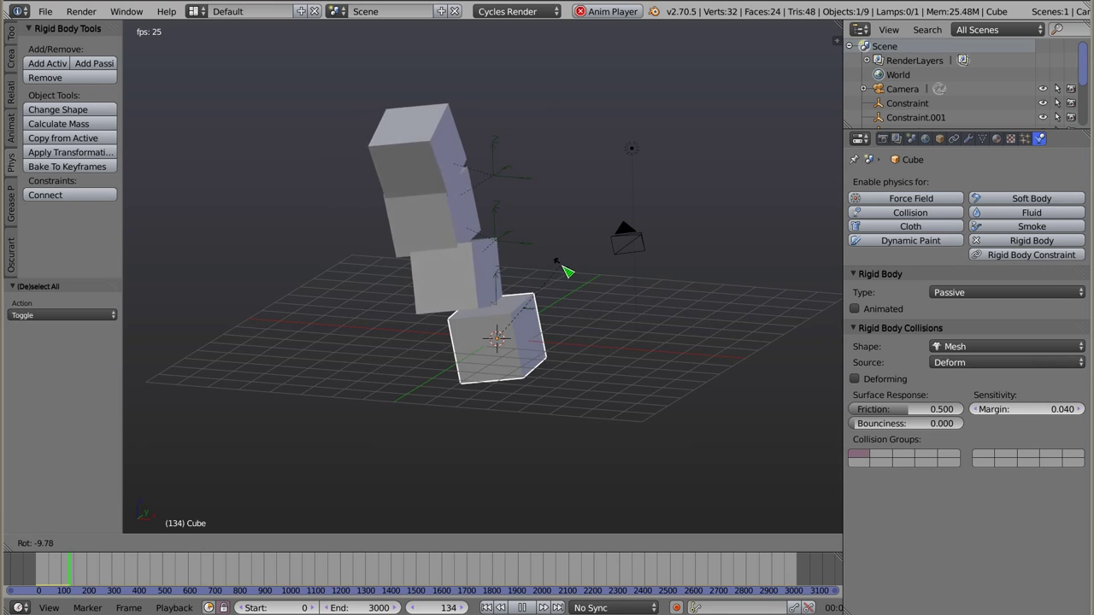
right_click(630, 301)
mouse_move(557, 325)
middle_mouse_down()
mouse_move(467, 357)
mouse_move(462, 333)
middle_mouse_up()
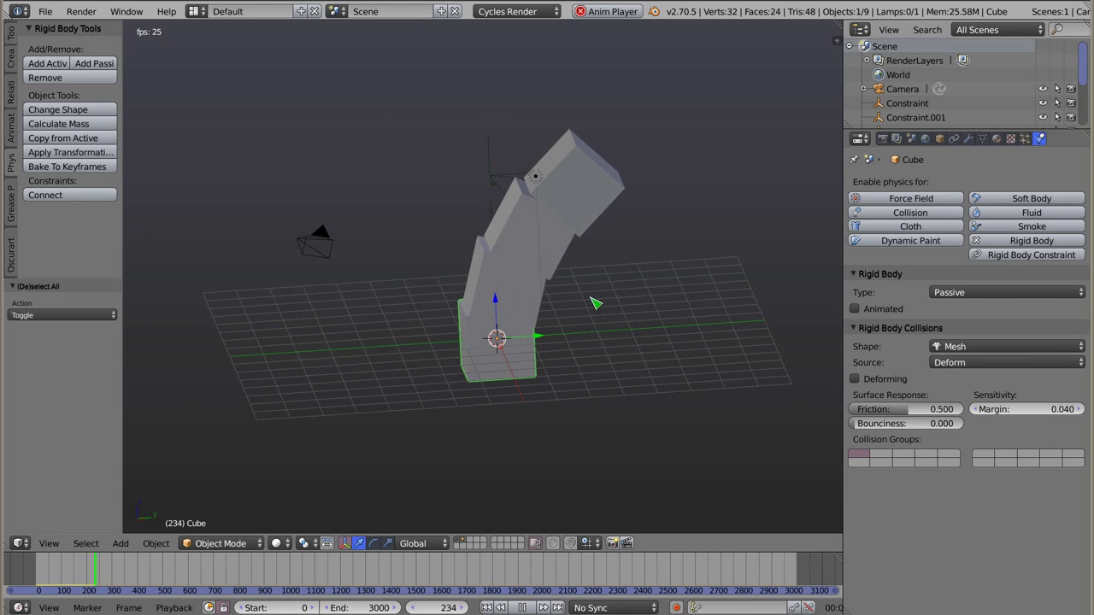
key("r")
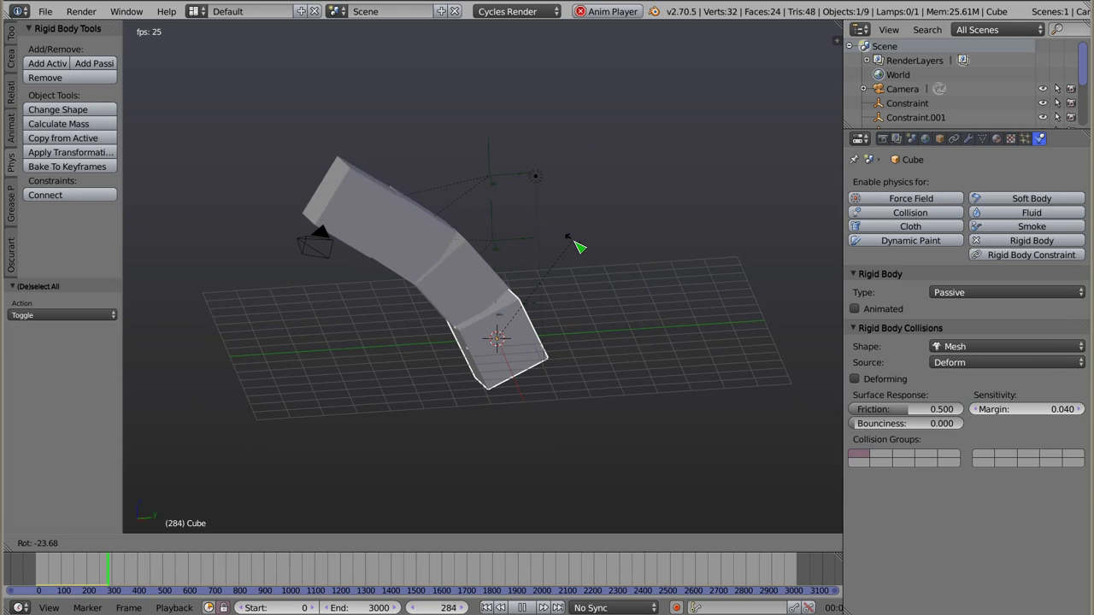
right_click(583, 271)
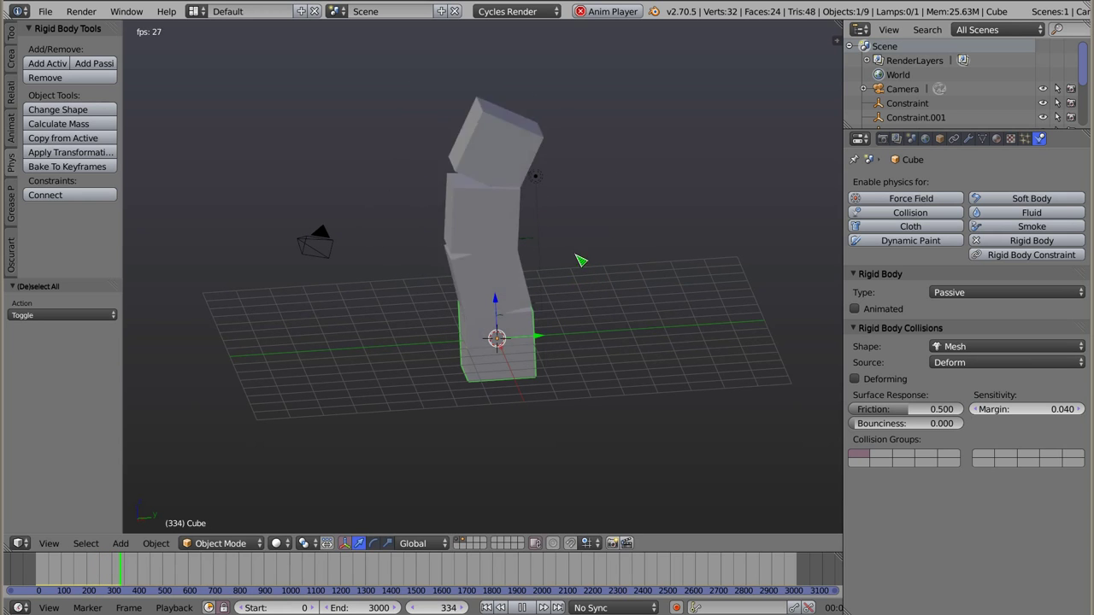
key("r")
left_click(615, 238)
Step: Clear the base cube's rotation and rewind the simulation to frame 0
key("Escape")
key("r")
right_click(529, 194)
key("alt+a")
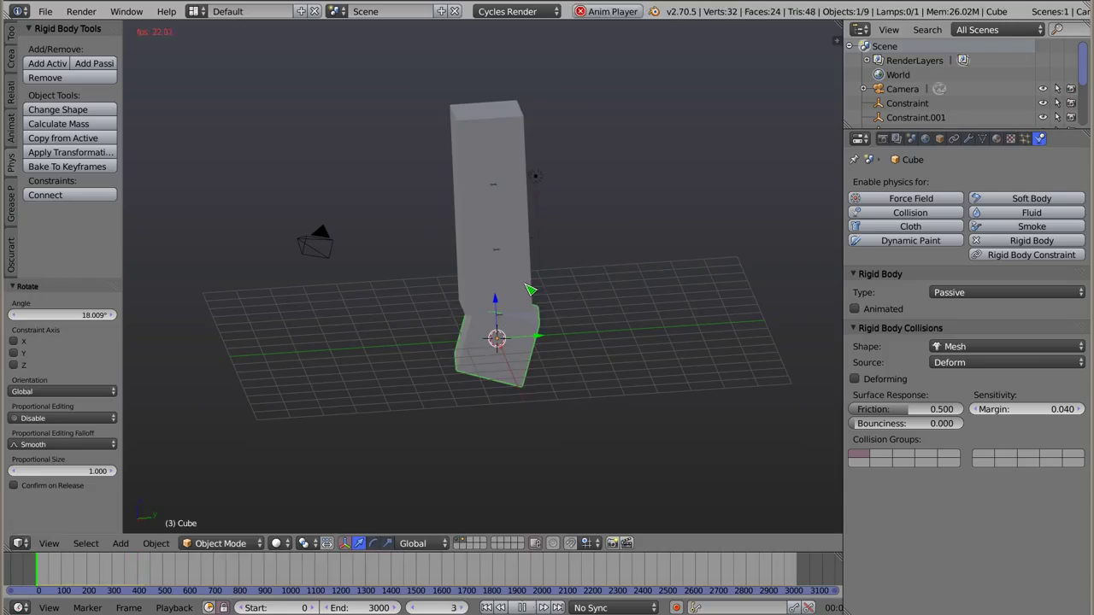
key("alt+r")
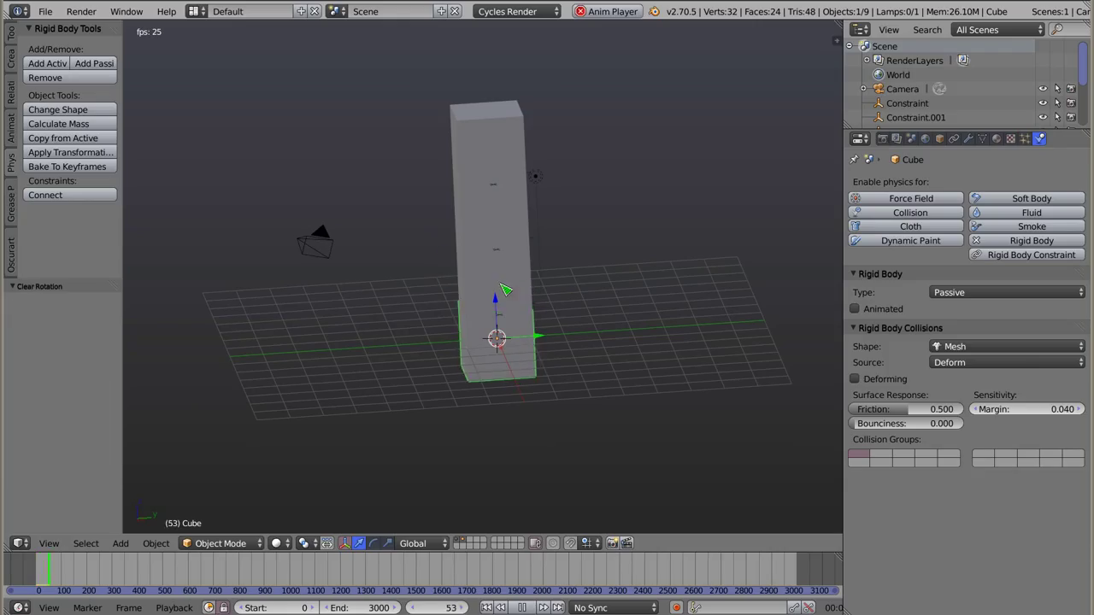
key("Escape")
Step: Switch to wireframe and select Constraint.002 to check its ±15° limits
mouse_move(463, 268)
middle_mouse_down()
mouse_move(459, 293)
mouse_move(514, 294)
middle_mouse_up()
key("z")
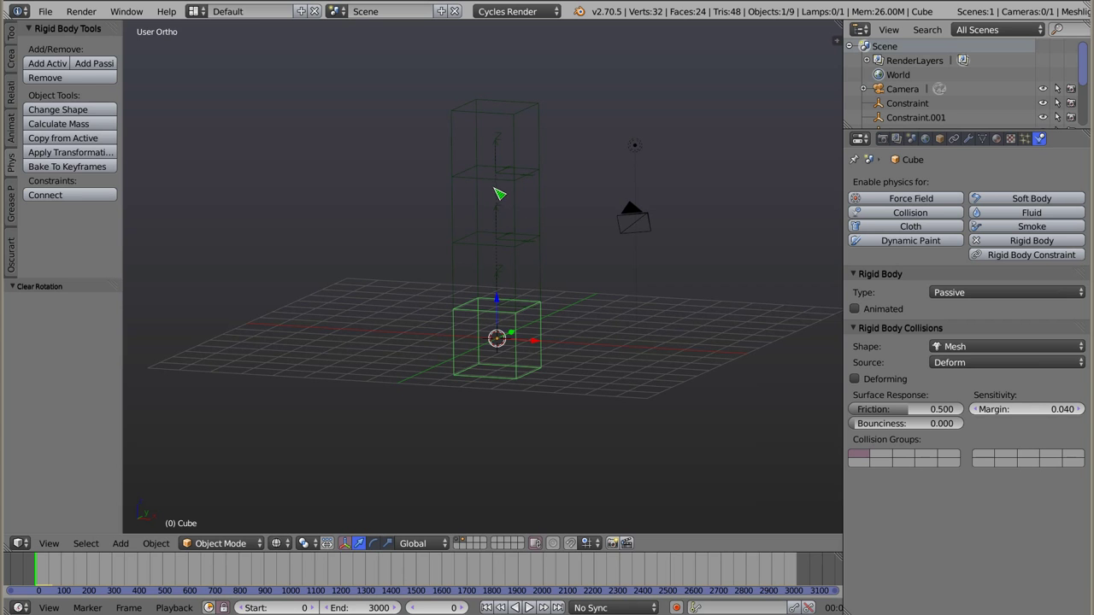
mouse_move(466, 250)
middle_mouse_down()
mouse_move(439, 268)
mouse_move(446, 236)
middle_mouse_up()
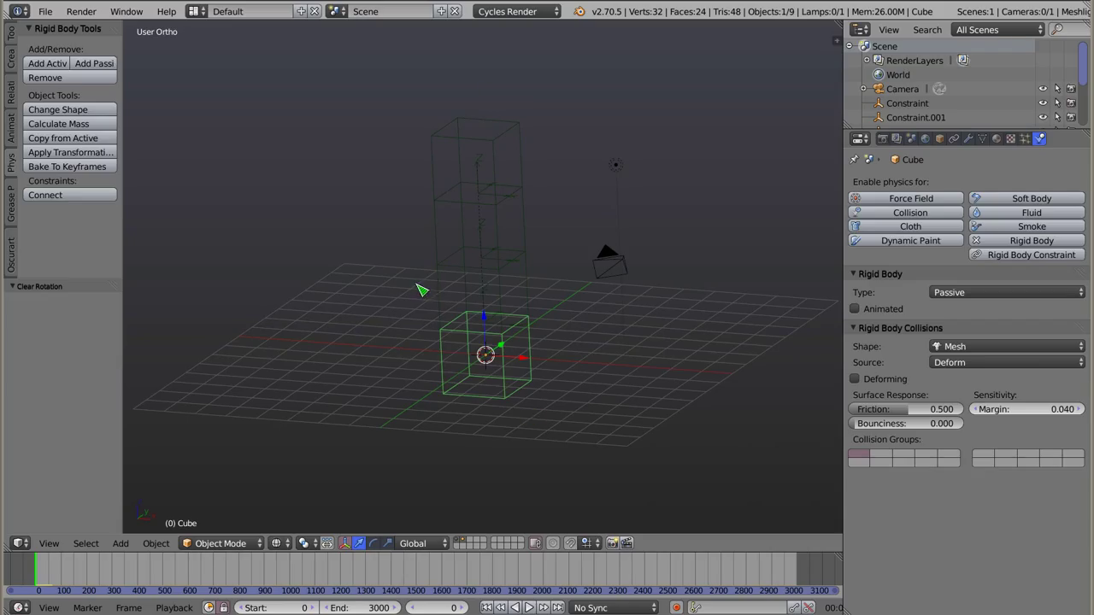
right_click(469, 357)
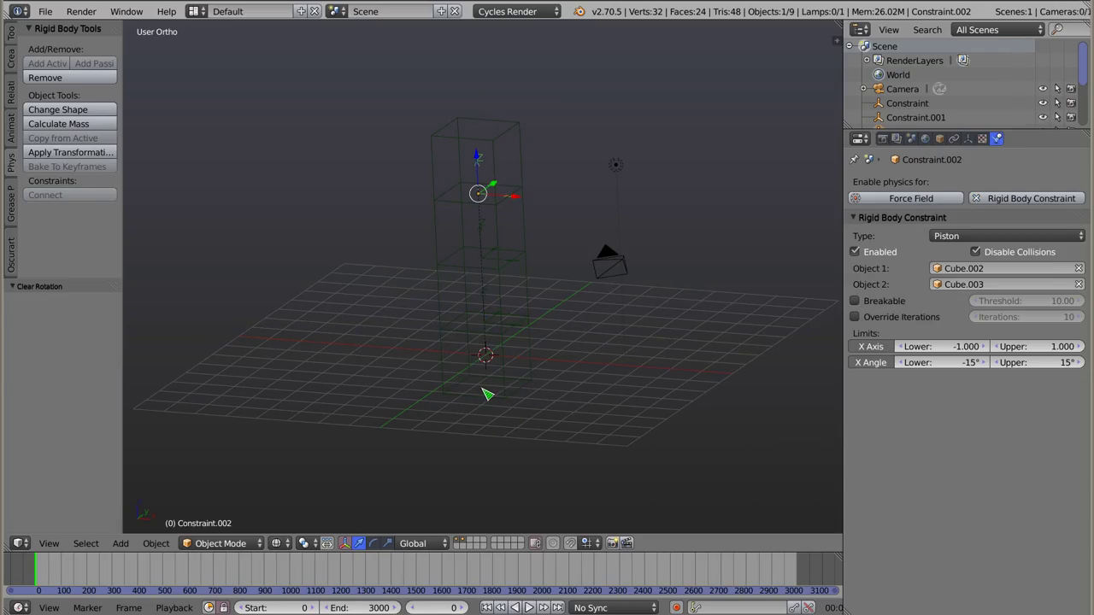